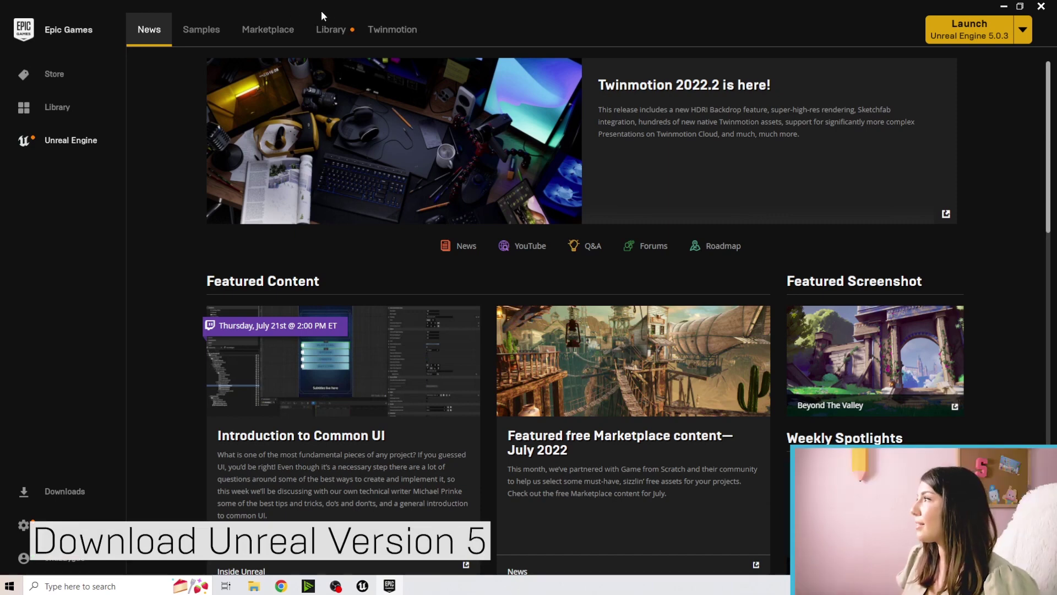
Search the Marketplace for 'Unreal Futures in Animation', then check the cart and the Library
click(328, 32)
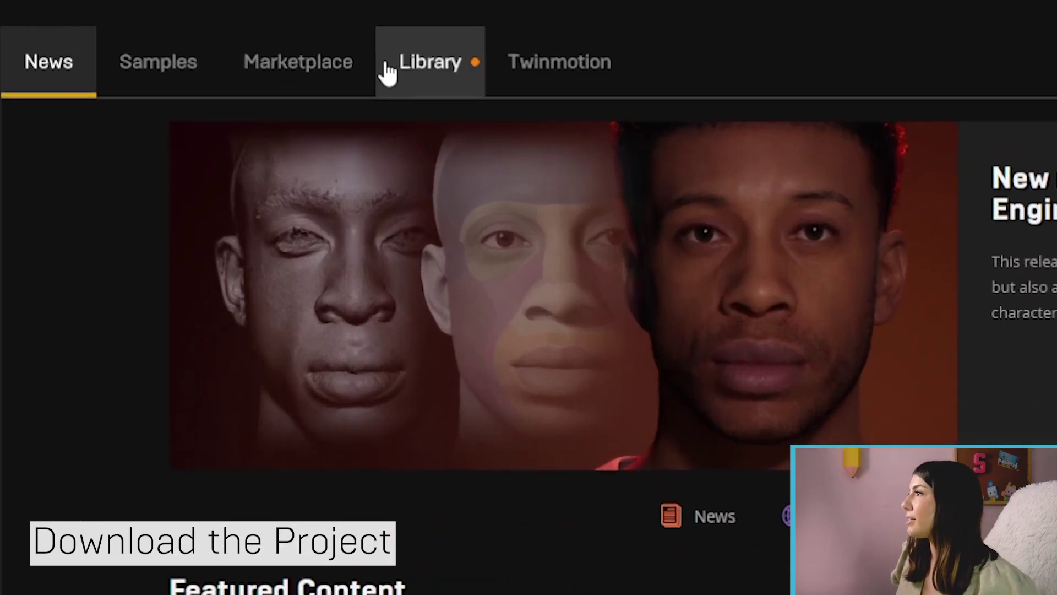
click(300, 68)
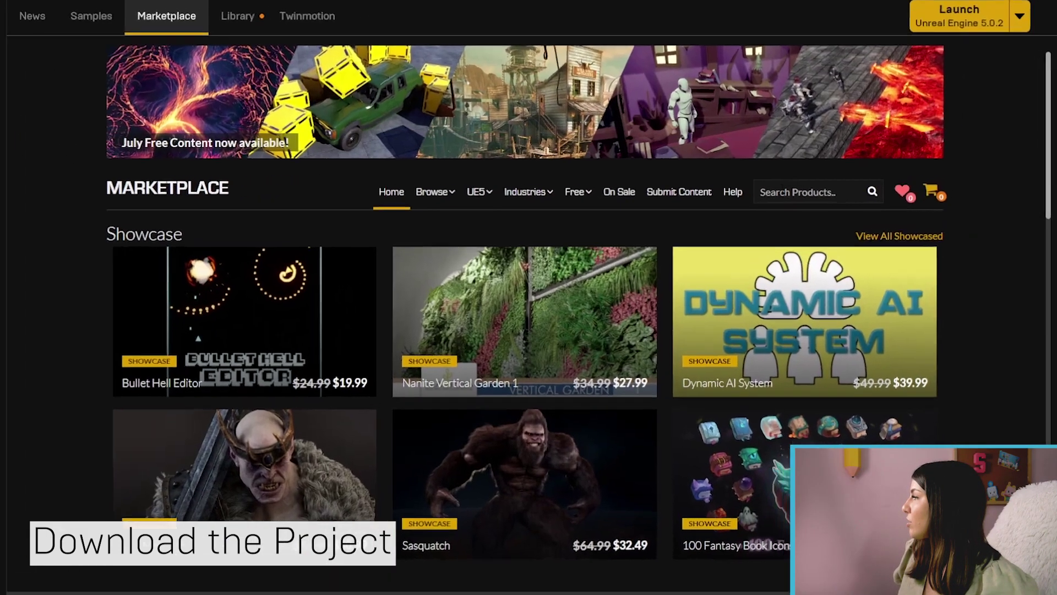
click(826, 185)
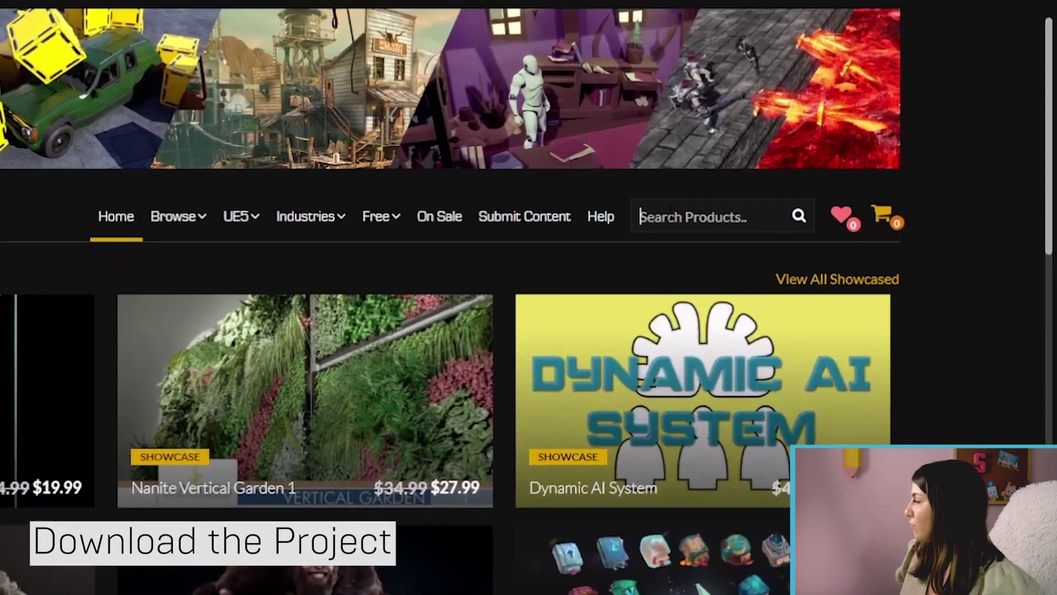
text(Unreal Futures i)
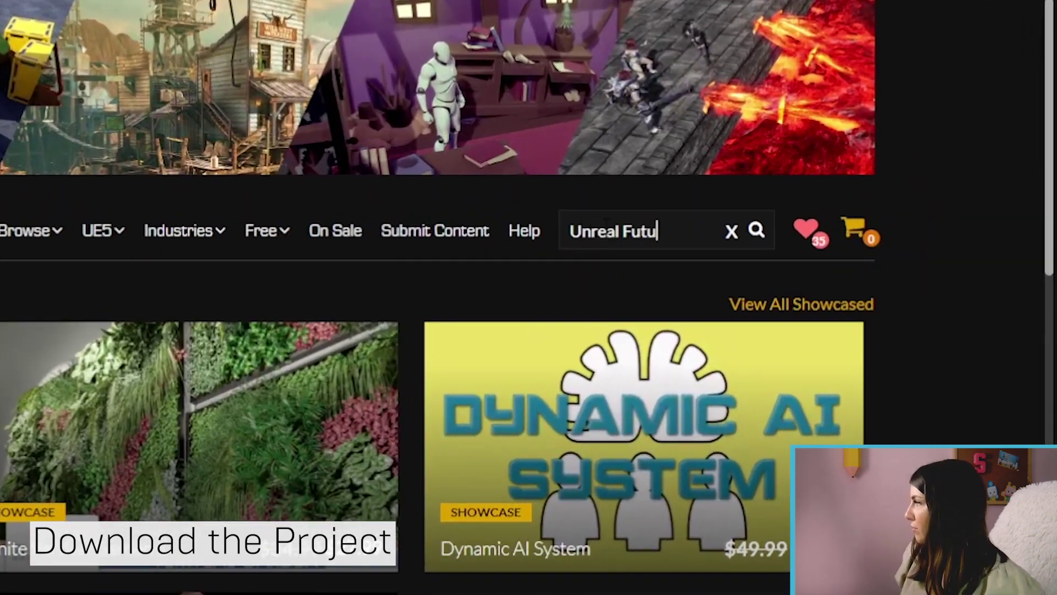
text(n Animation)
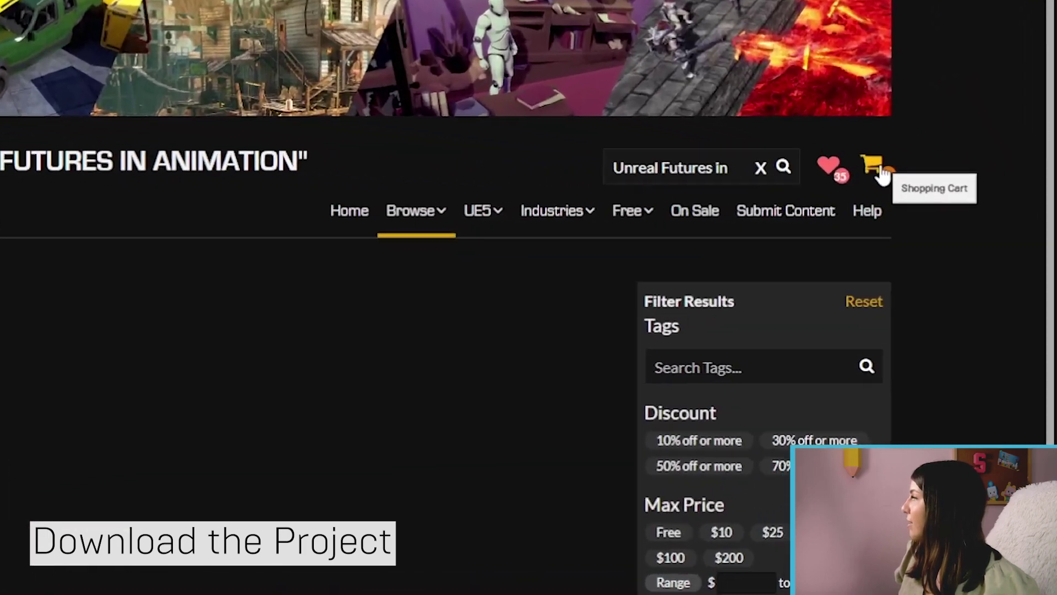
click(876, 168)
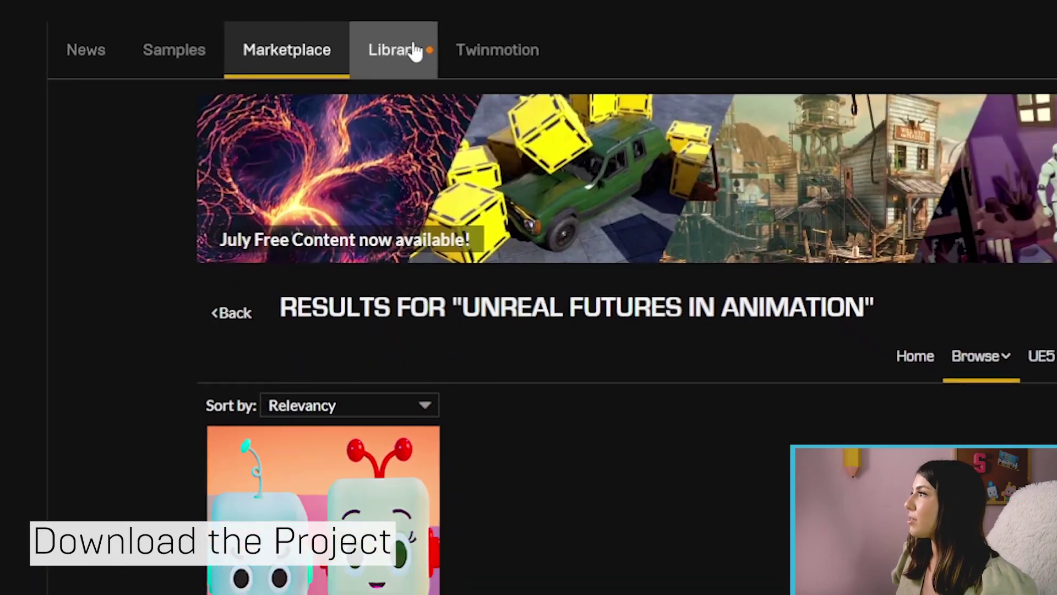
click(414, 51)
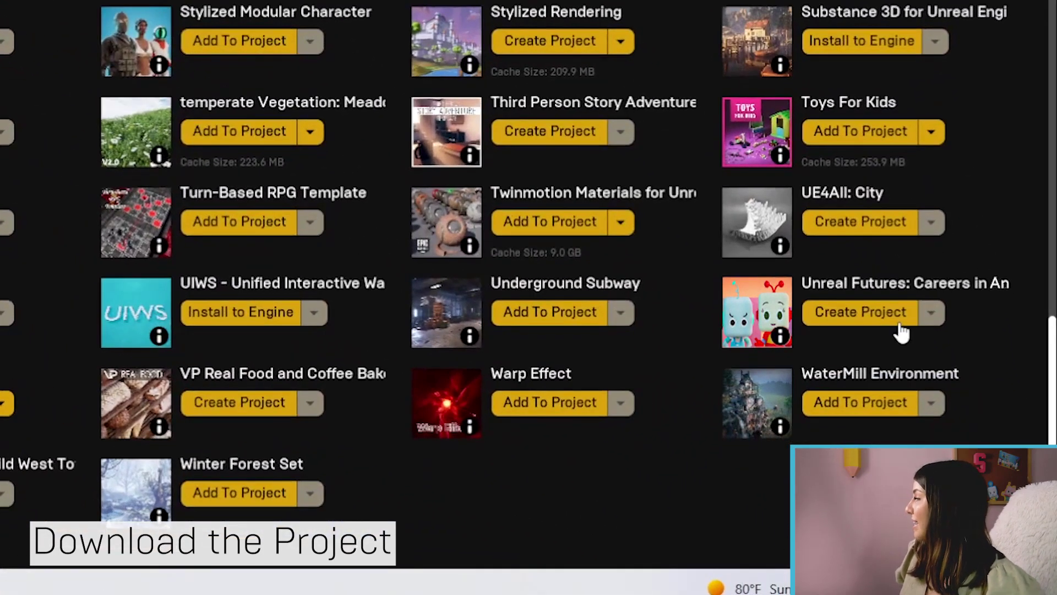
Create a new project from the Unreal Futures sample in the Library
click(900, 325)
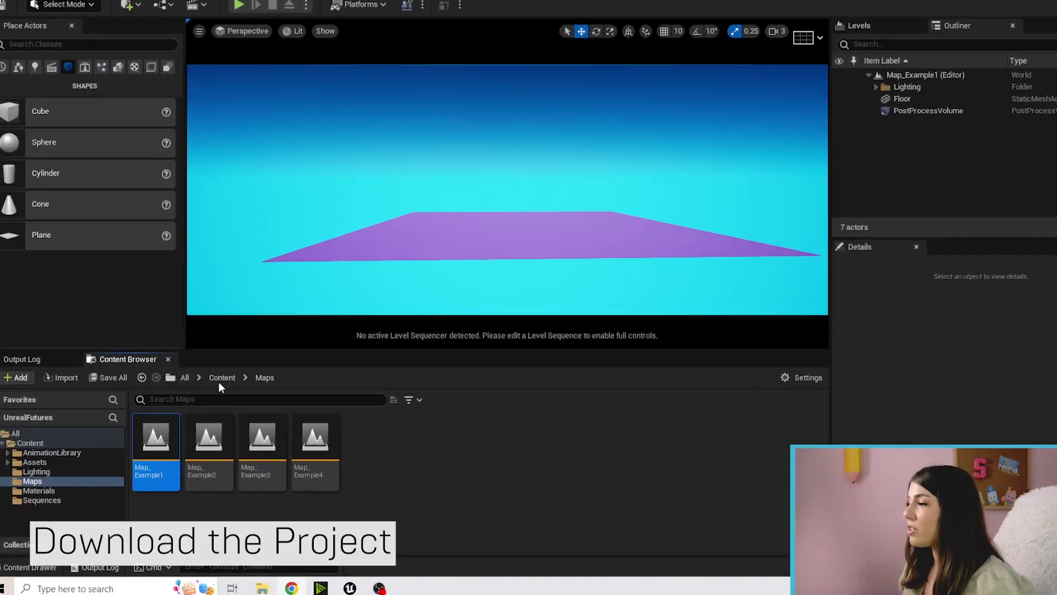
click(217, 390)
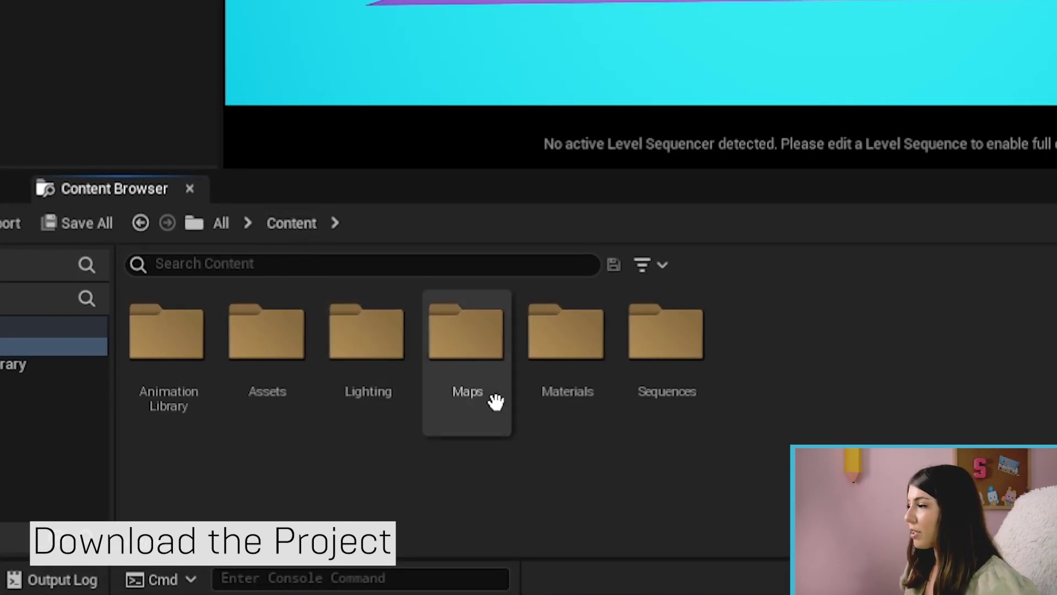
double_click(482, 343)
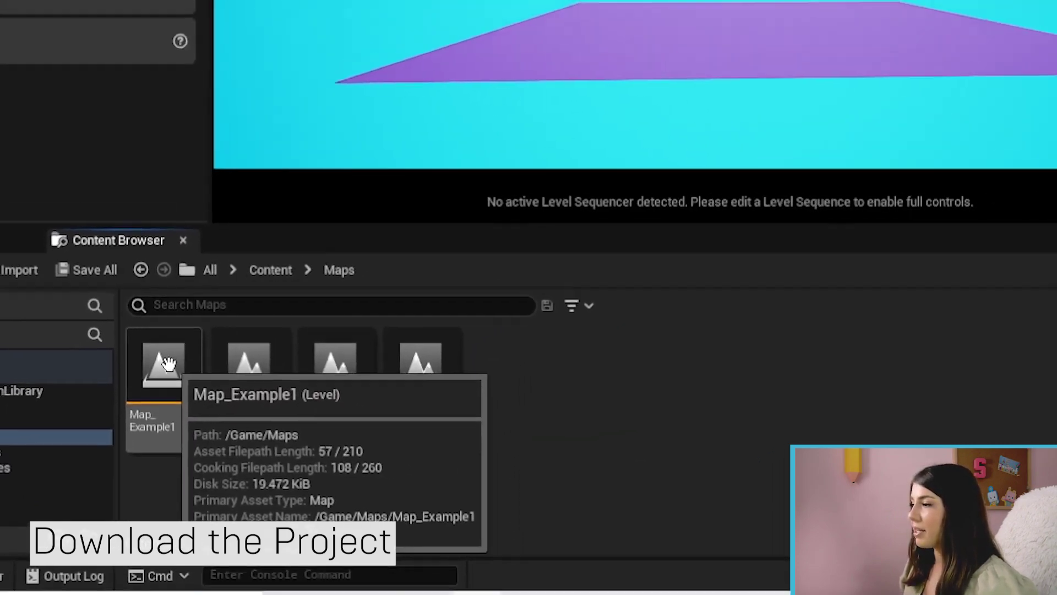
click(189, 337)
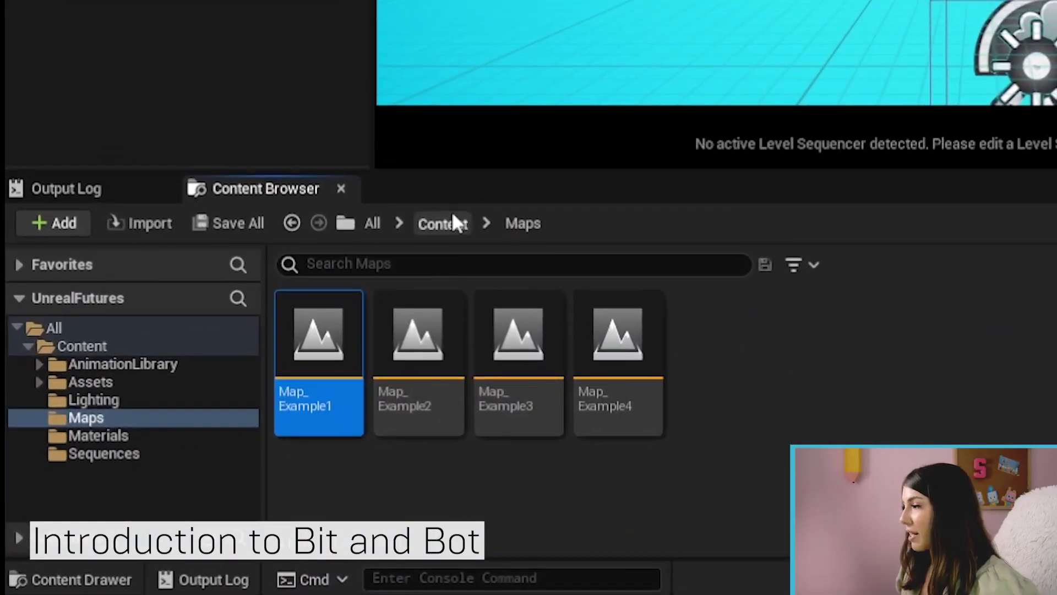
Browse to Content > Assets > Character > Bit > Mesh and select the SK_Bit skeletal mesh
click(454, 223)
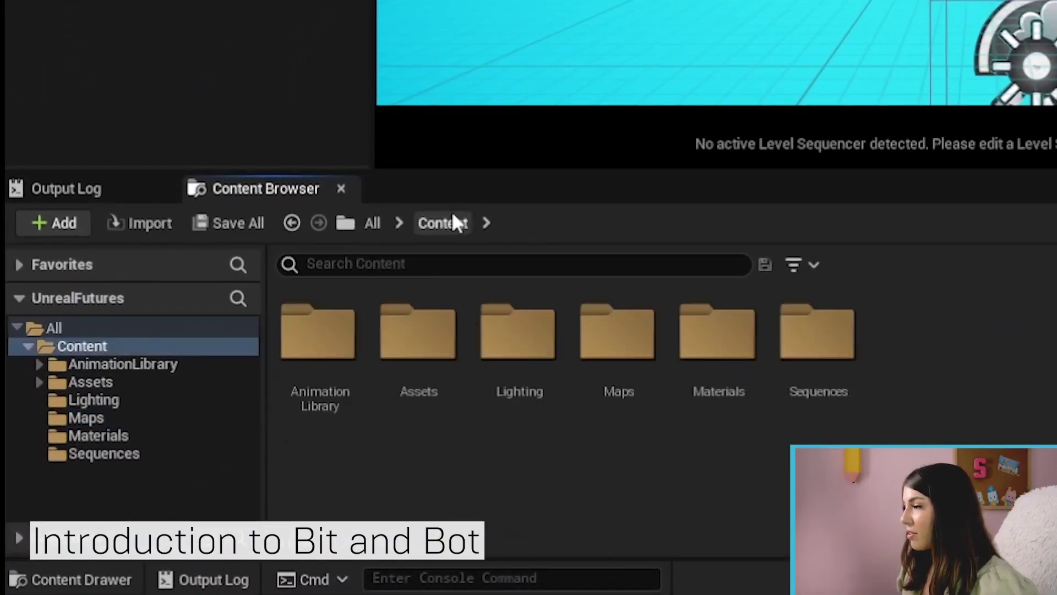
click(420, 313)
double_click(421, 313)
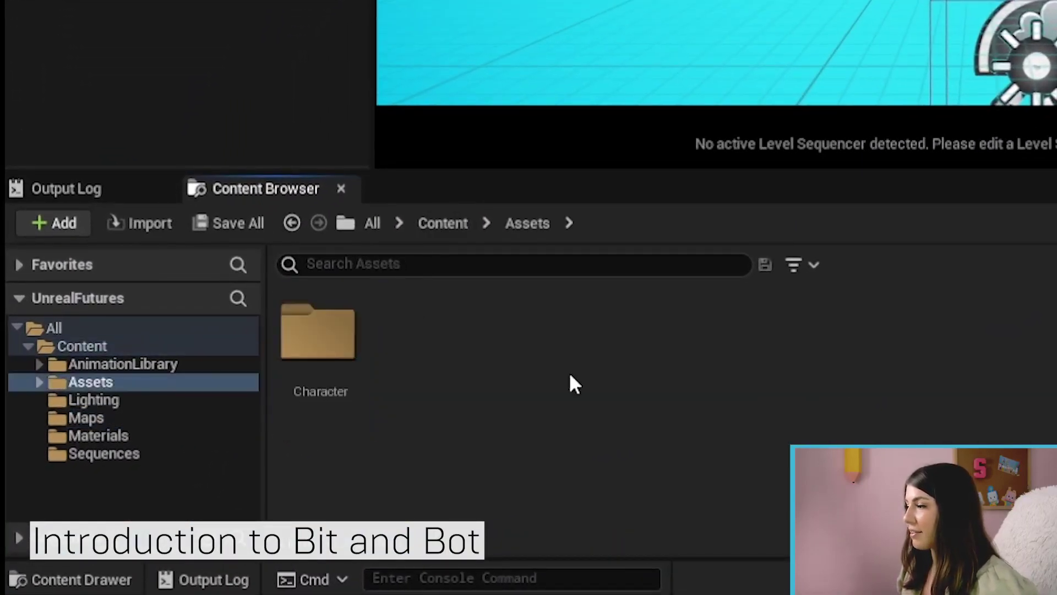
double_click(324, 317)
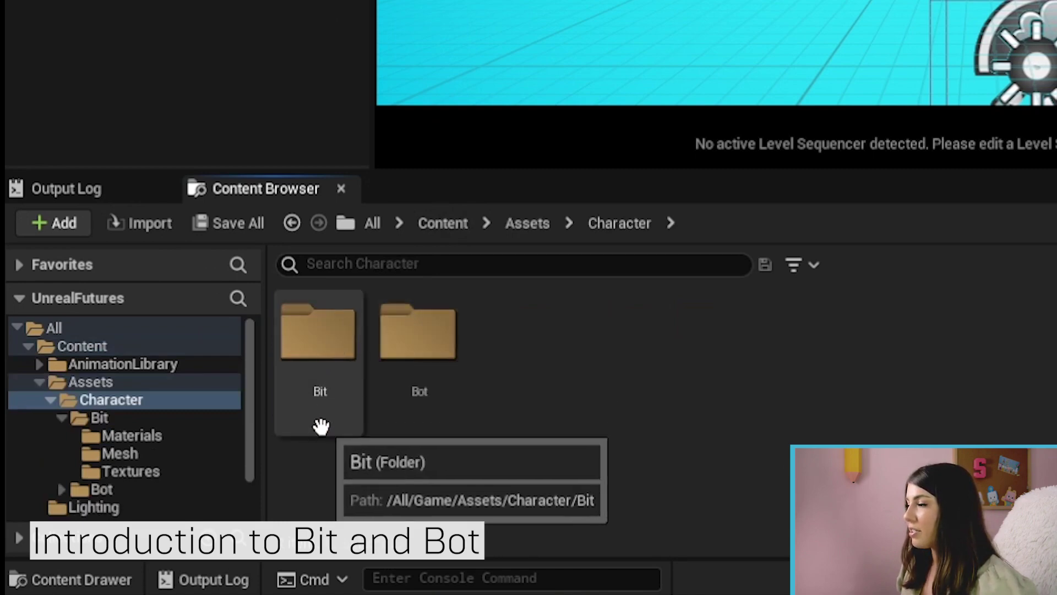
double_click(319, 330)
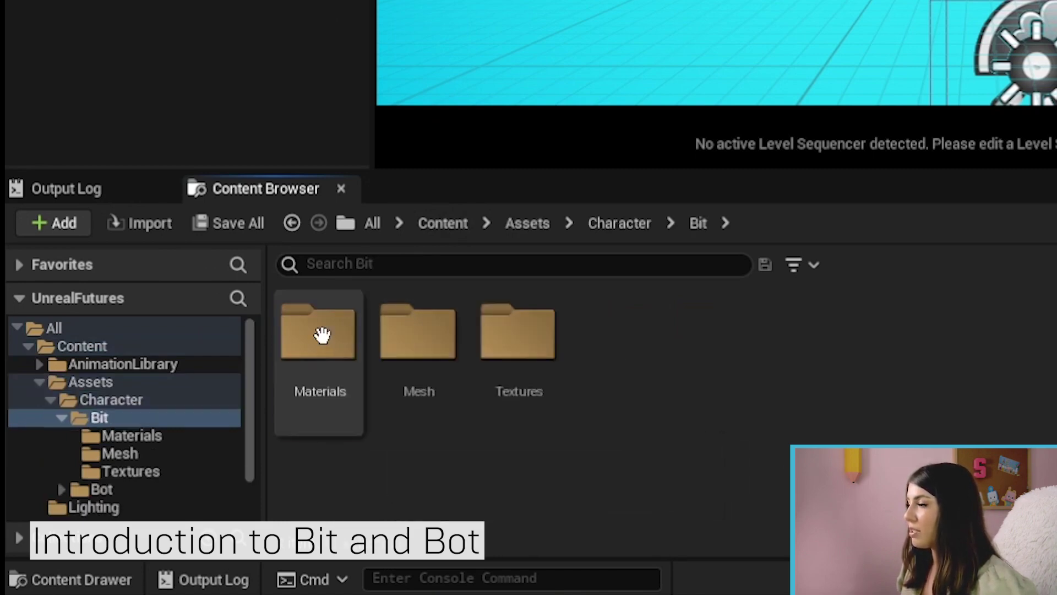
double_click(434, 331)
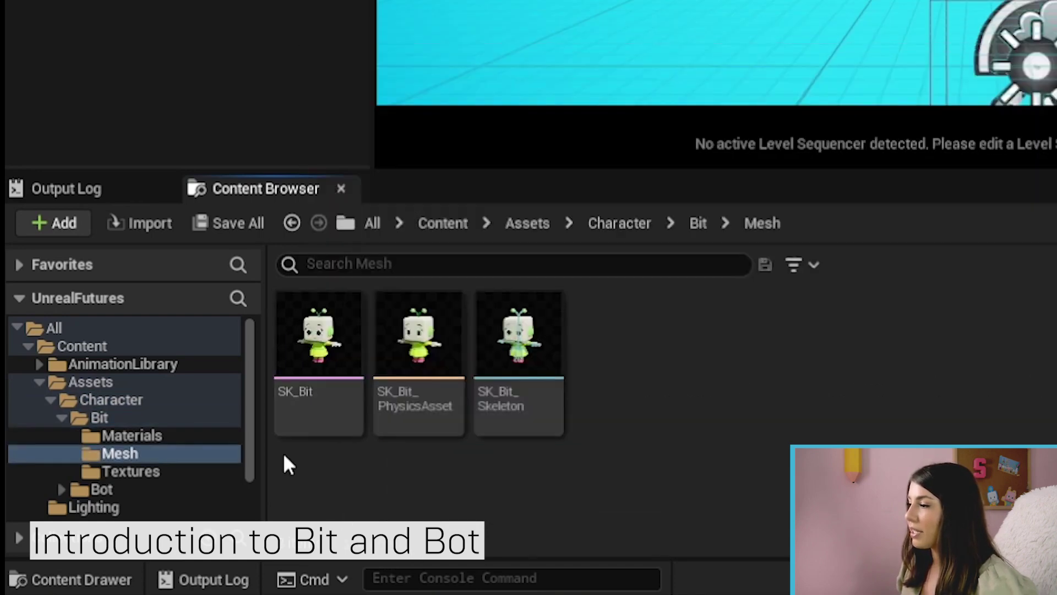
mouse_move(294, 411)
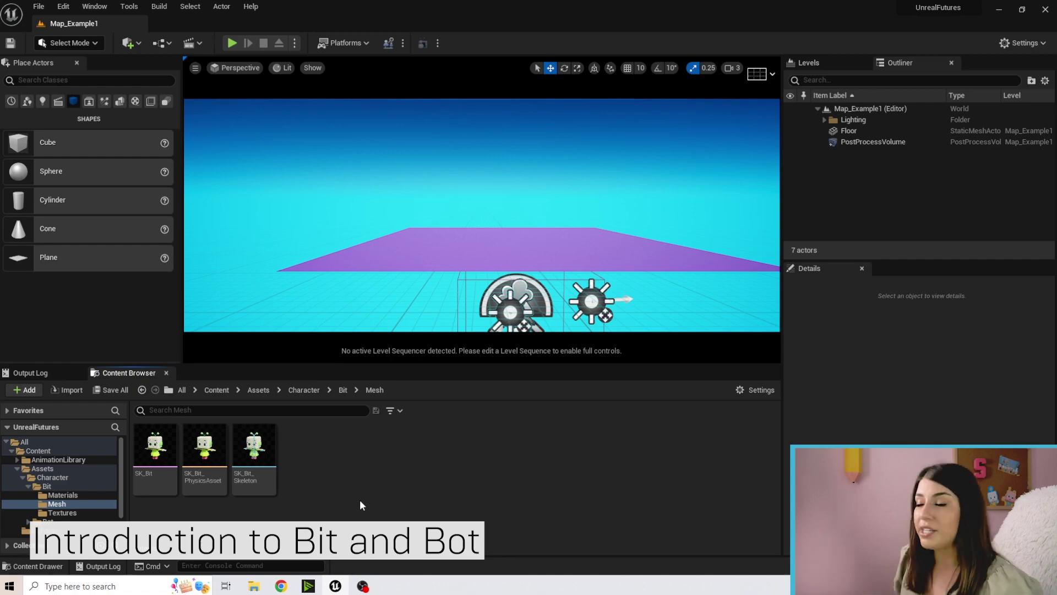
click(155, 457)
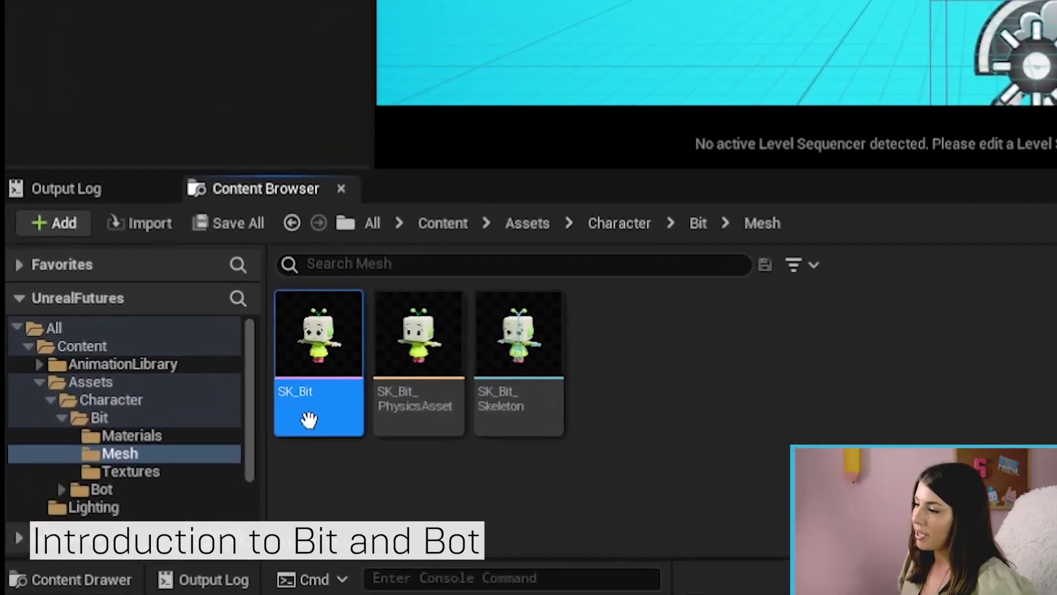
Open SK_Bit in the mesh editor and show the All Hierarchy bones display
mouse_move(246, 396)
double_click(314, 345)
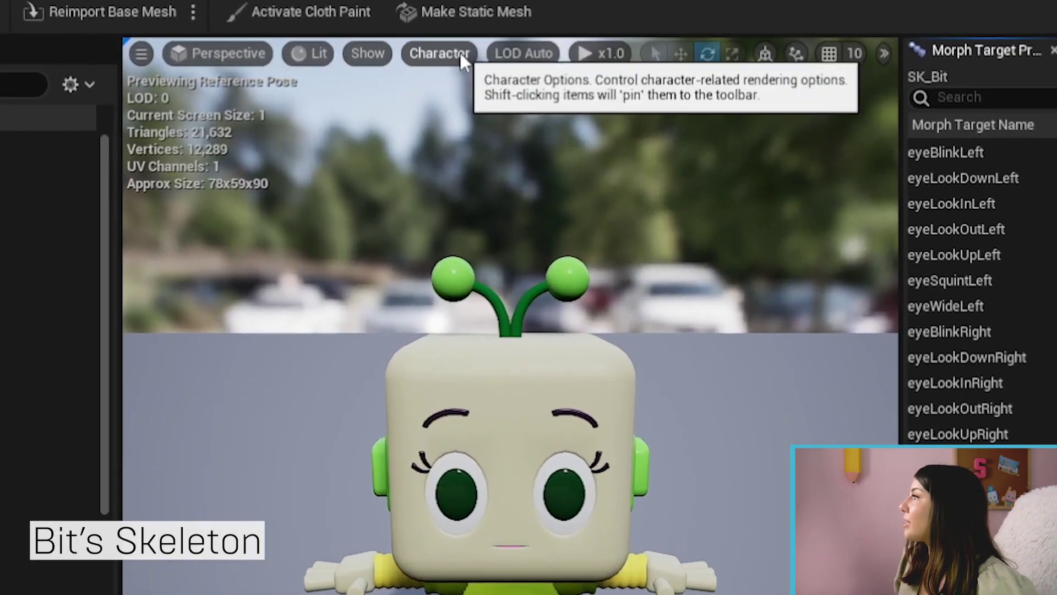
click(467, 61)
mouse_move(480, 159)
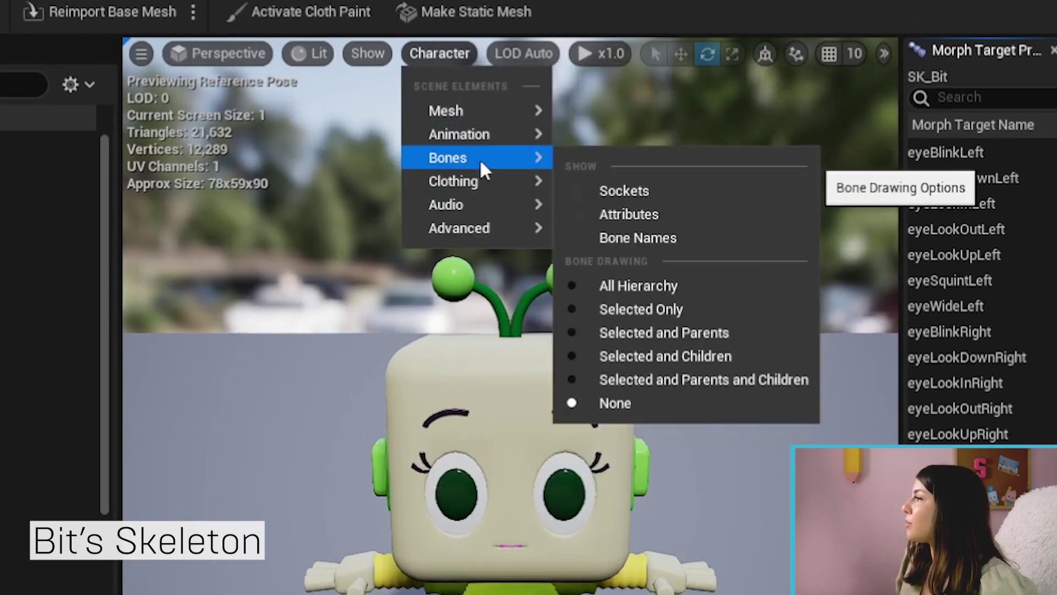
click(642, 283)
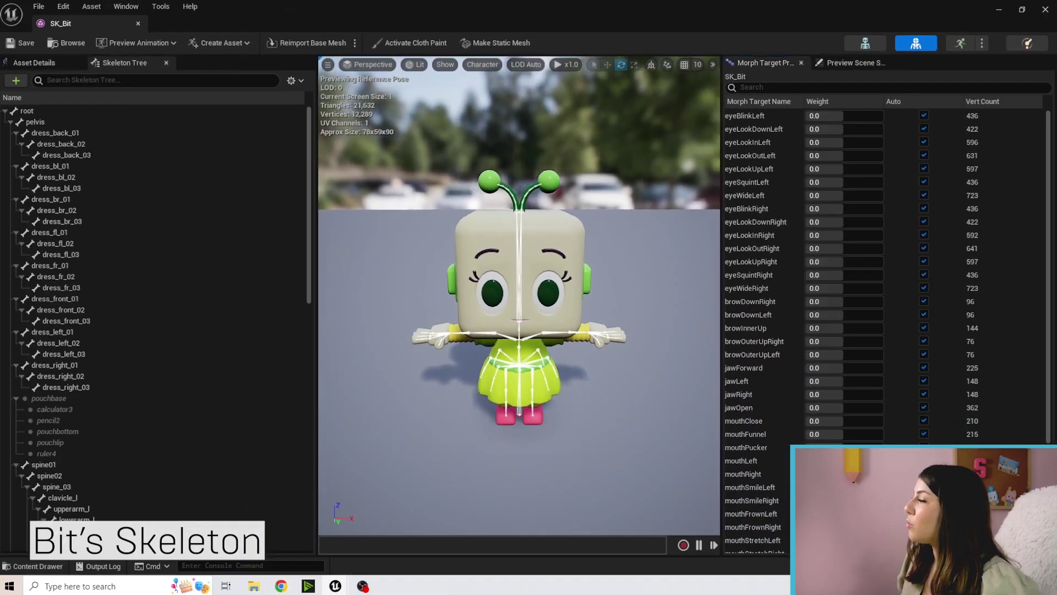
Select Bit's hand_r bone and rotate it, settling at -10.75
drag(612, 289, 520, 290)
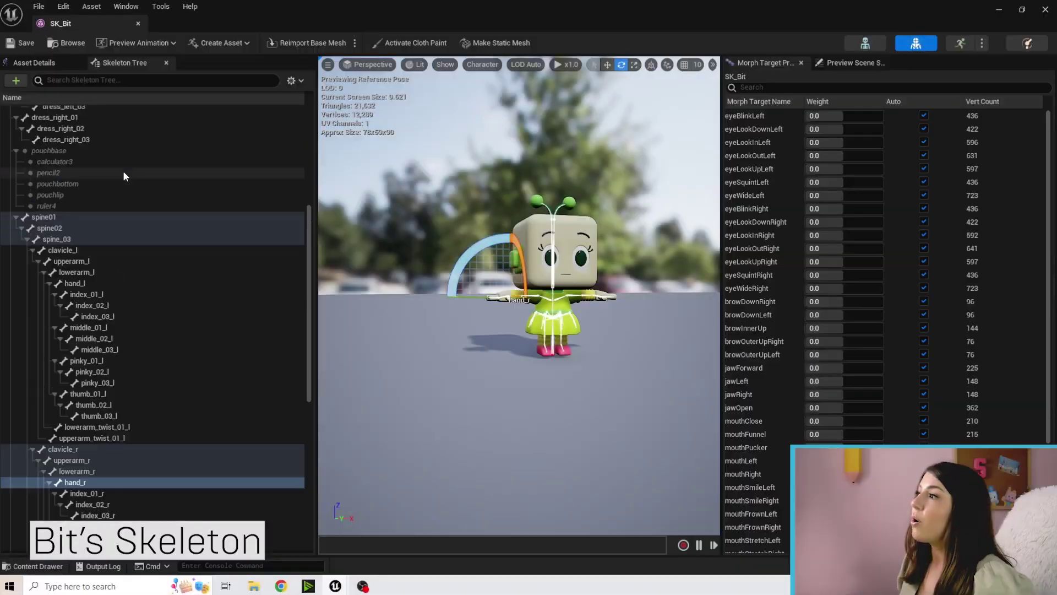
scroll(124, 171, up, 10)
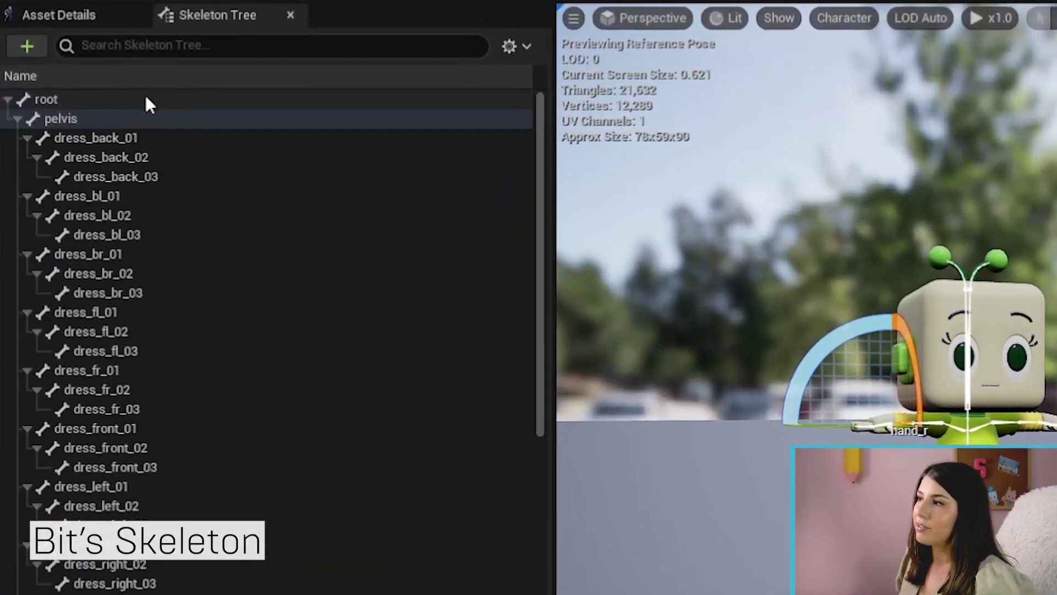
click(75, 112)
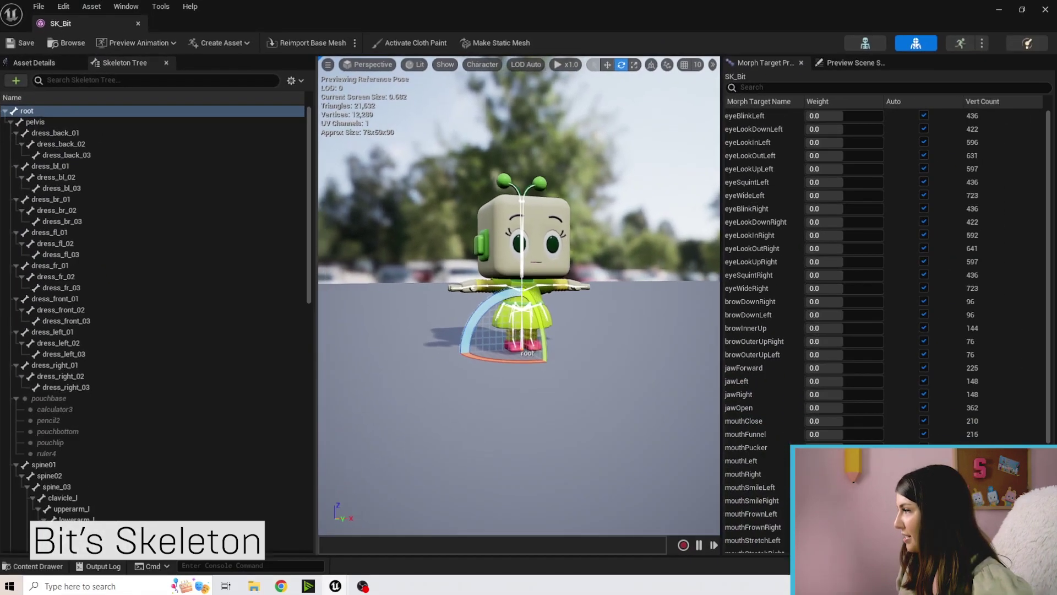
scroll(609, 330, up, 5)
click(496, 293)
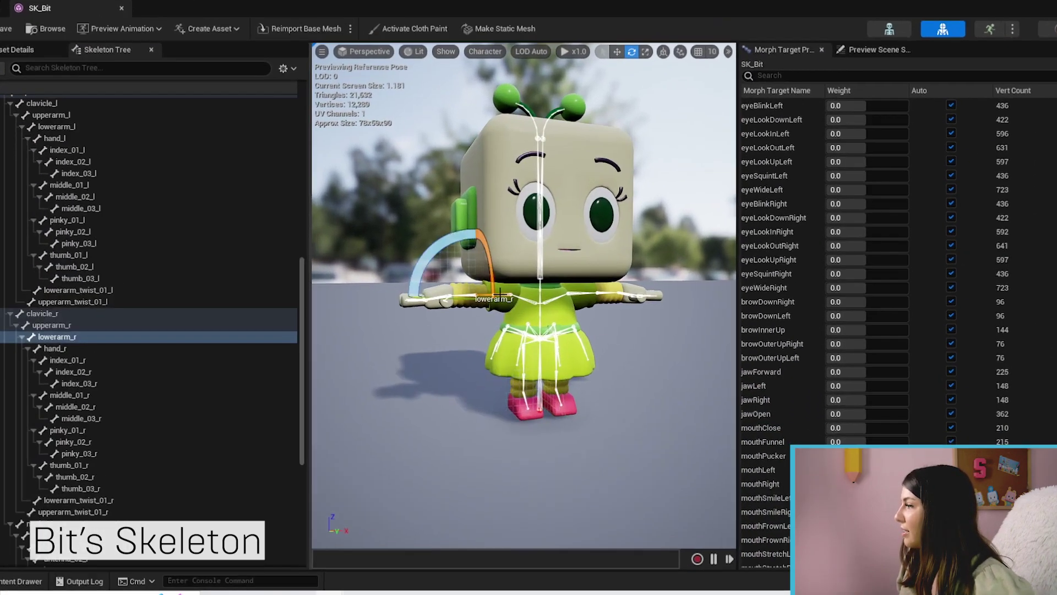
click(465, 291)
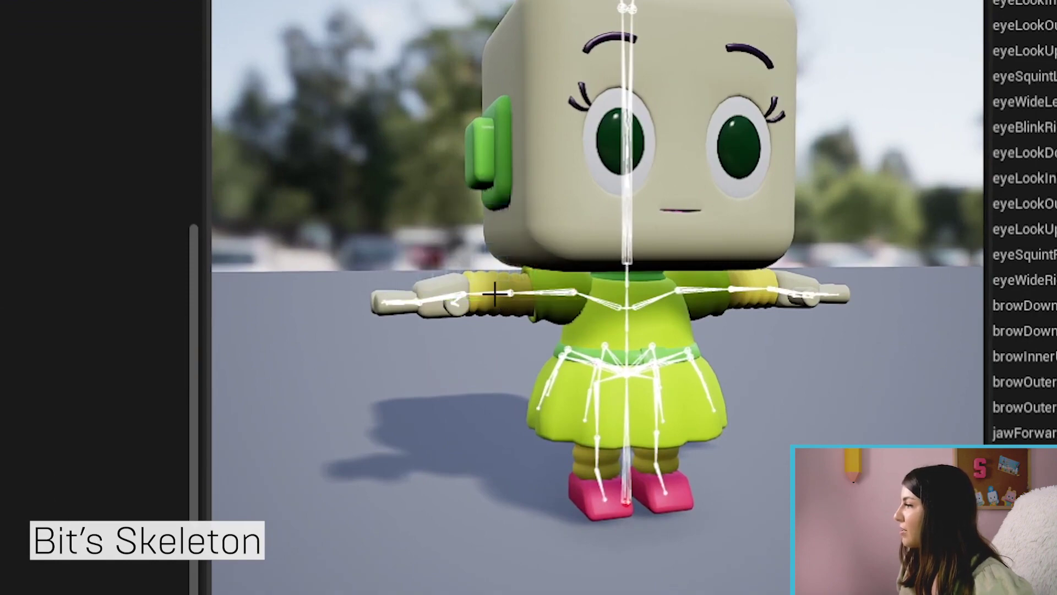
click(495, 293)
drag(419, 196, 468, 179)
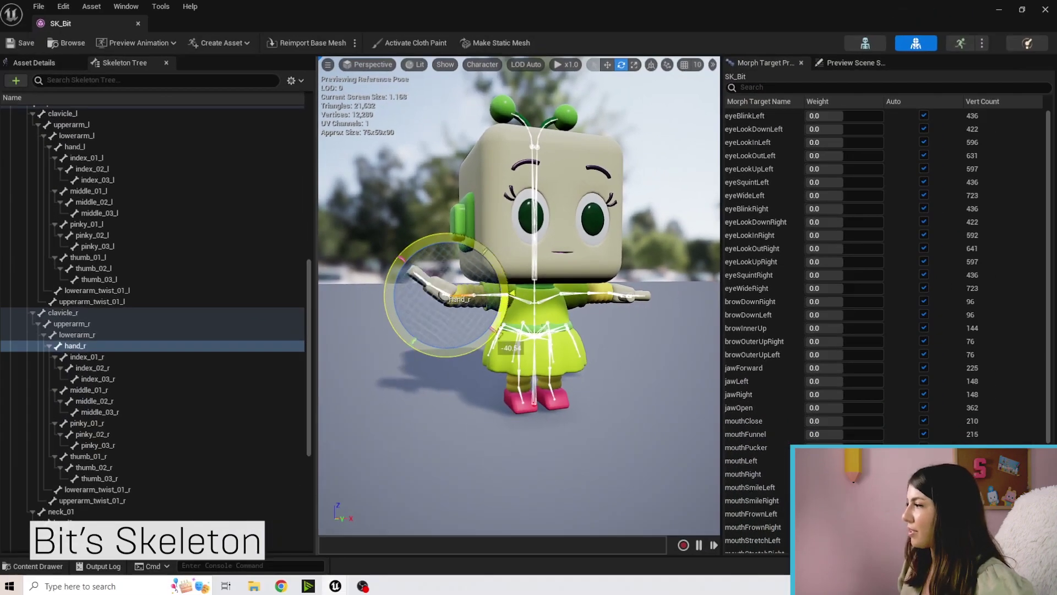
drag(511, 348, 526, 313)
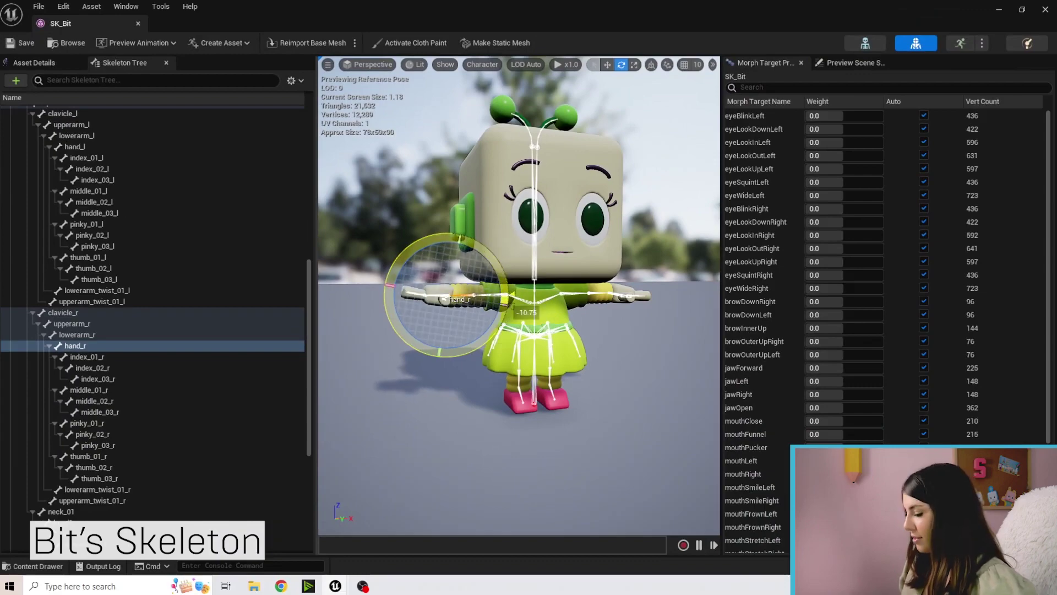
Deselect the hand bone and hide the skeleton bone overlay on Bit
click(467, 91)
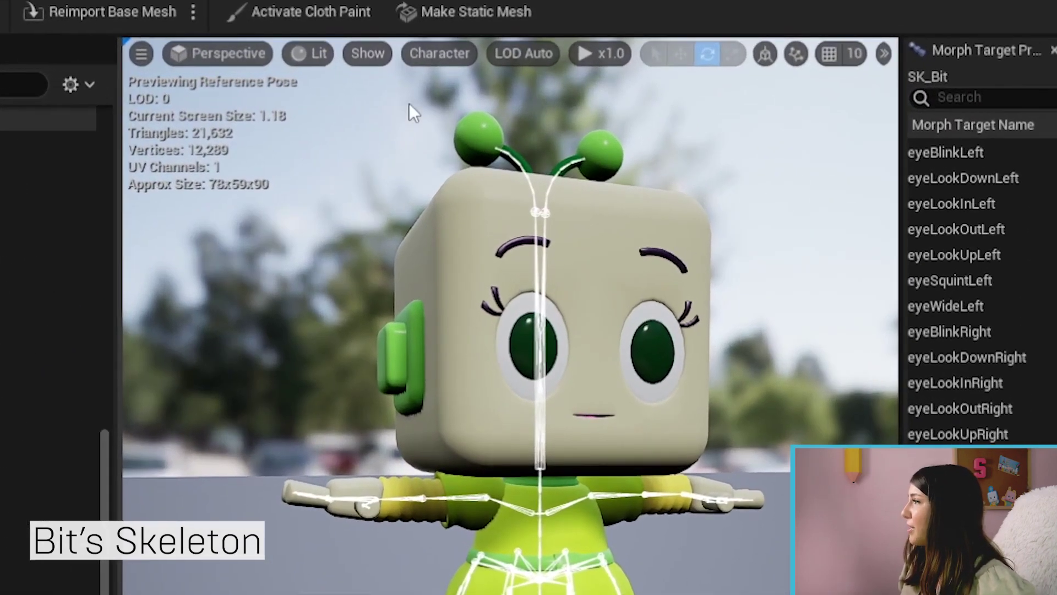
click(456, 55)
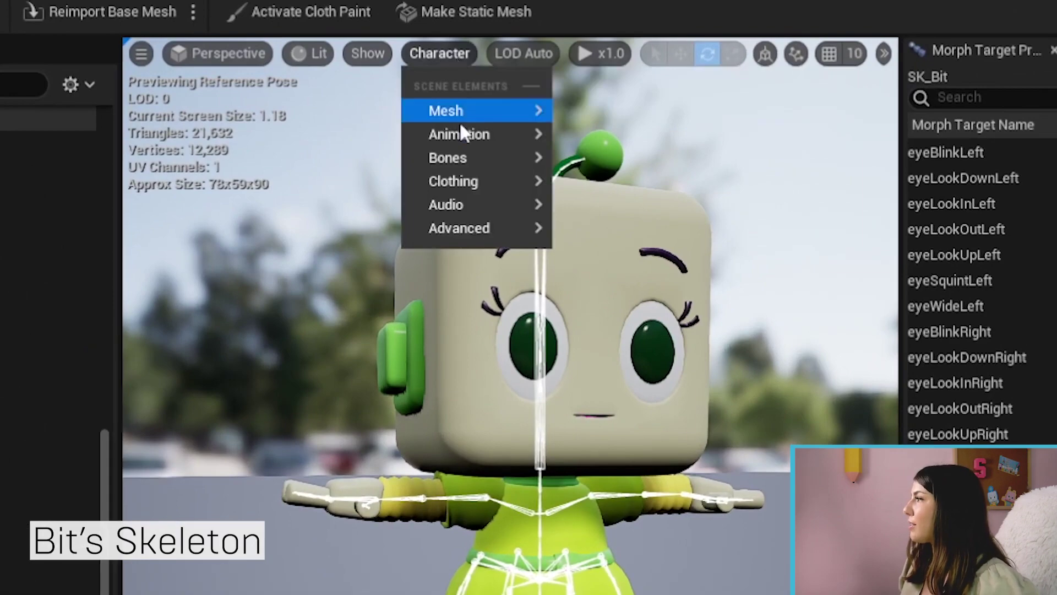
mouse_move(459, 158)
click(650, 404)
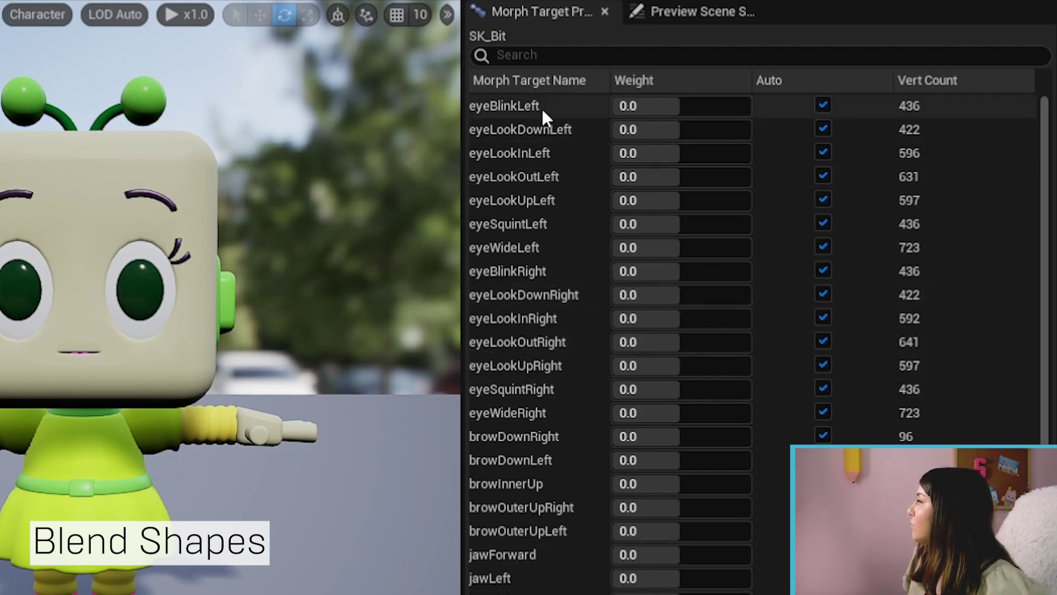
mouse_move(672, 105)
mouse_down()
mouse_move(716, 106)
mouse_move(668, 107)
mouse_up()
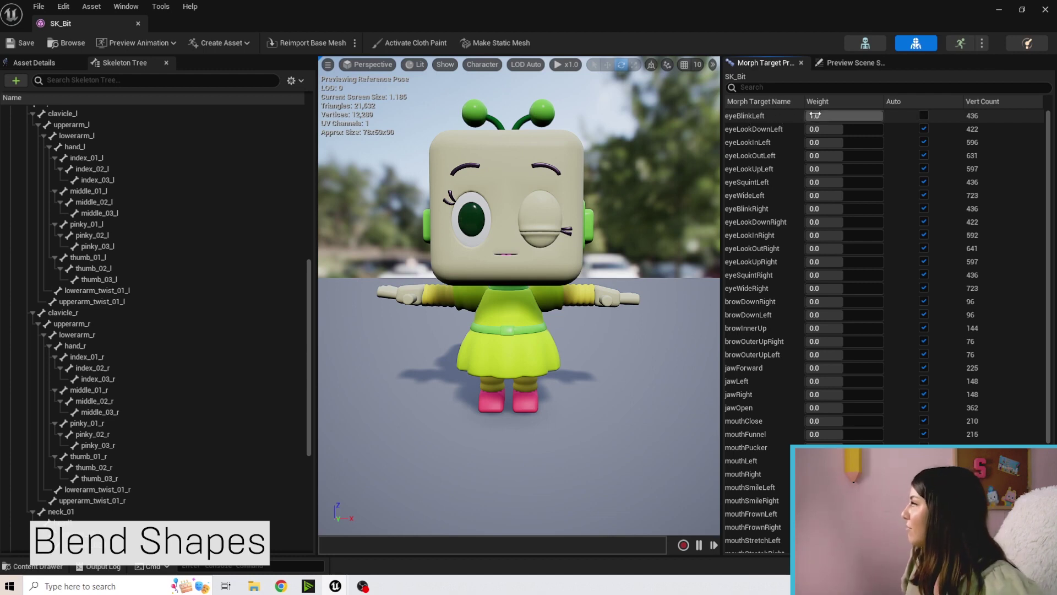
mouse_move(874, 116)
mouse_down()
mouse_move(826, 115)
mouse_move(880, 115)
mouse_up()
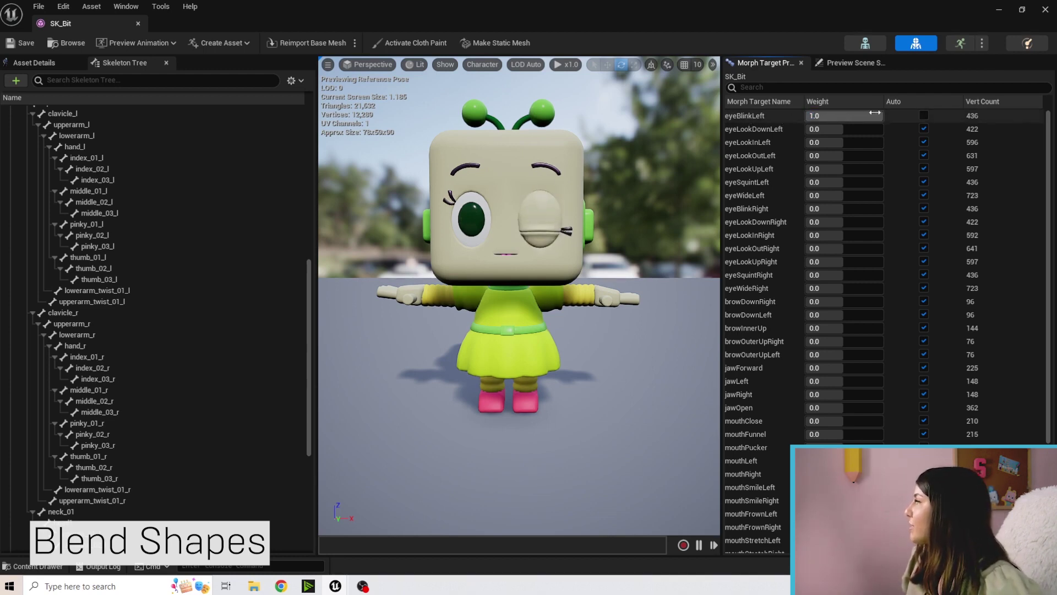
click(924, 119)
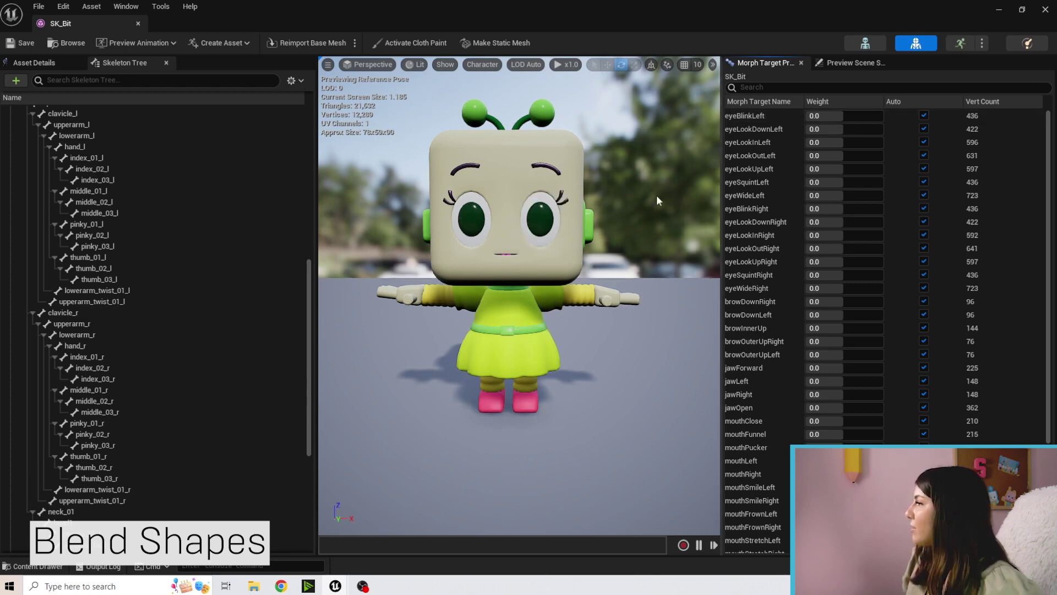
scroll(818, 181, down, 3)
drag(844, 231, 883, 231)
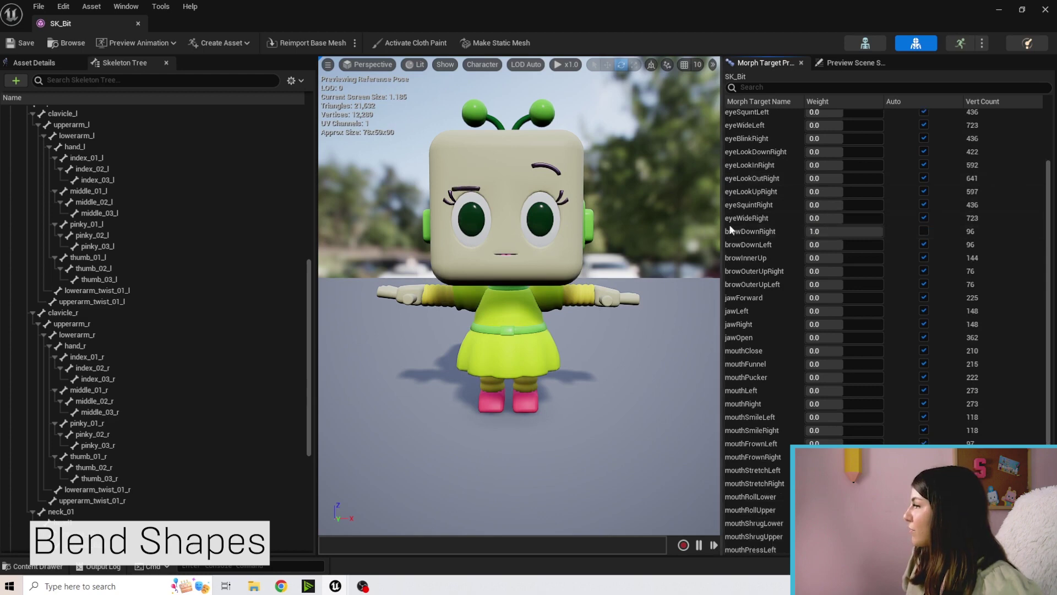
scroll(826, 257, down, 2)
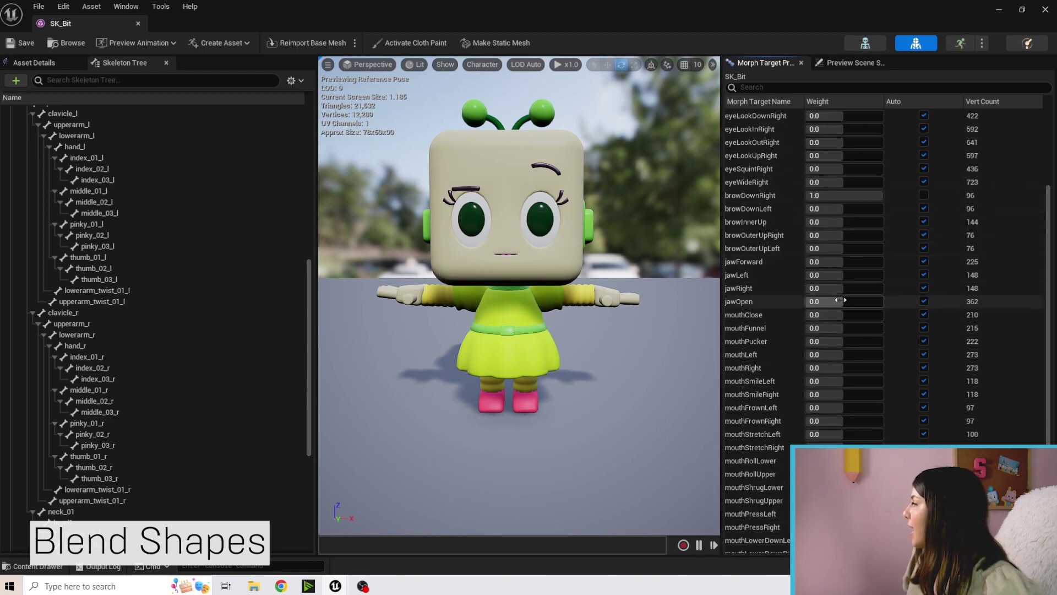
drag(841, 300, 884, 300)
scroll(824, 319, down, 2)
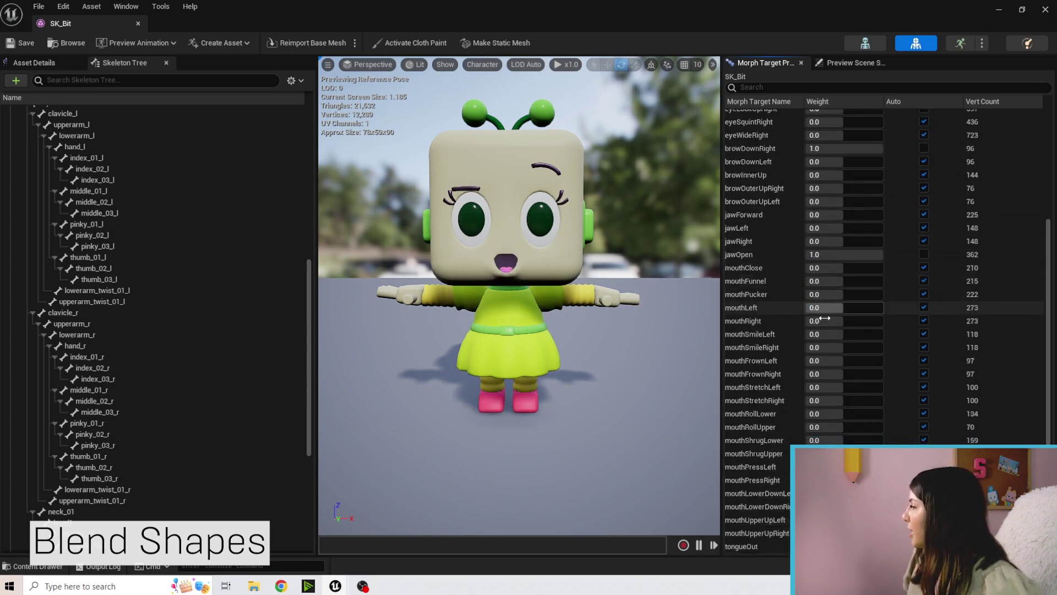
drag(825, 334, 884, 347)
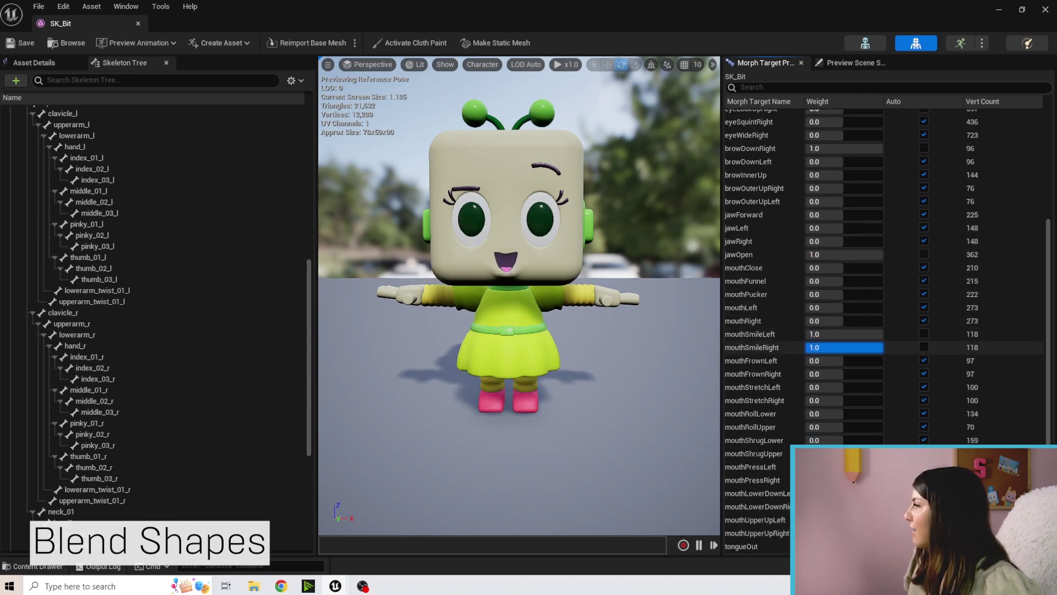
click(924, 345)
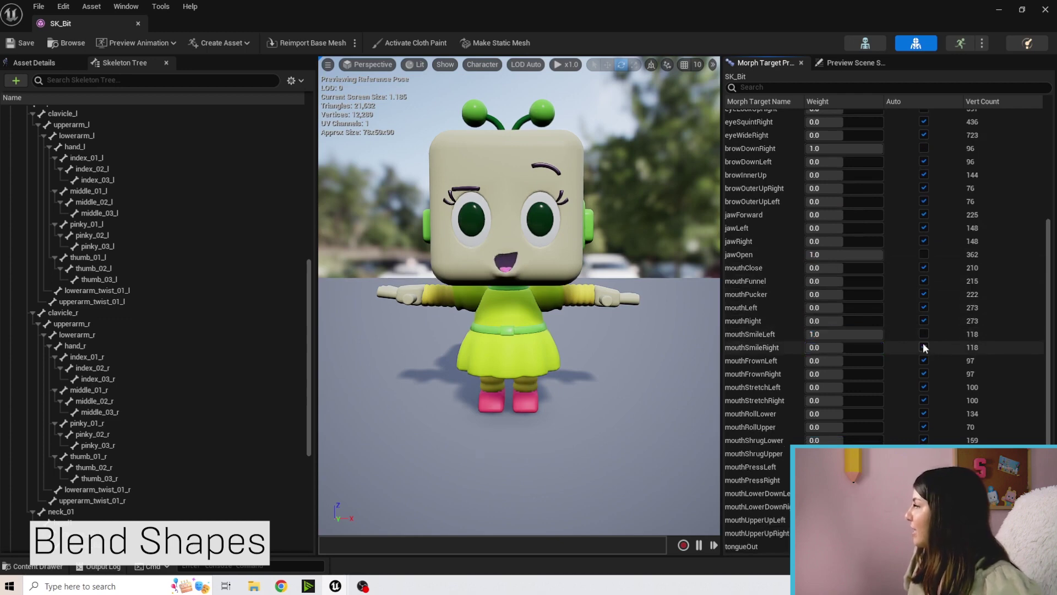
click(924, 334)
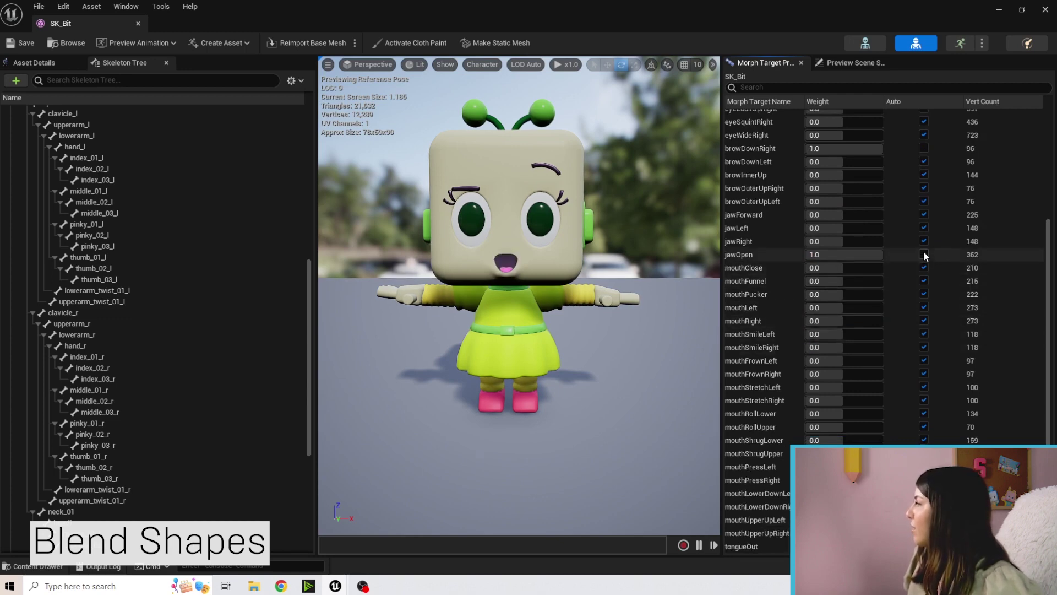
click(924, 254)
click(924, 148)
scroll(852, 183, up, 1)
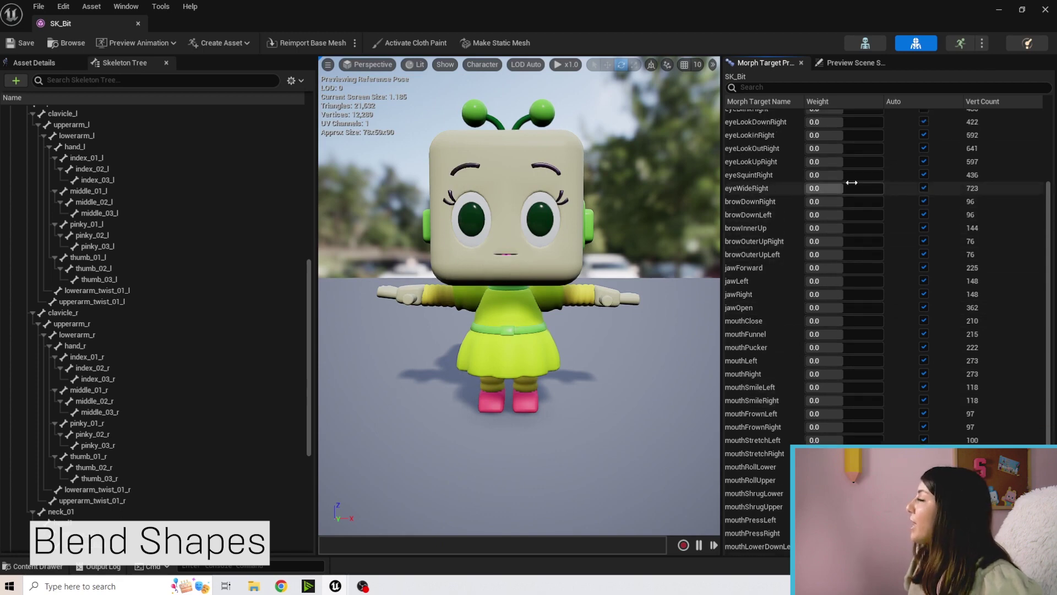
scroll(852, 182, up, 1)
scroll(852, 182, down, 2)
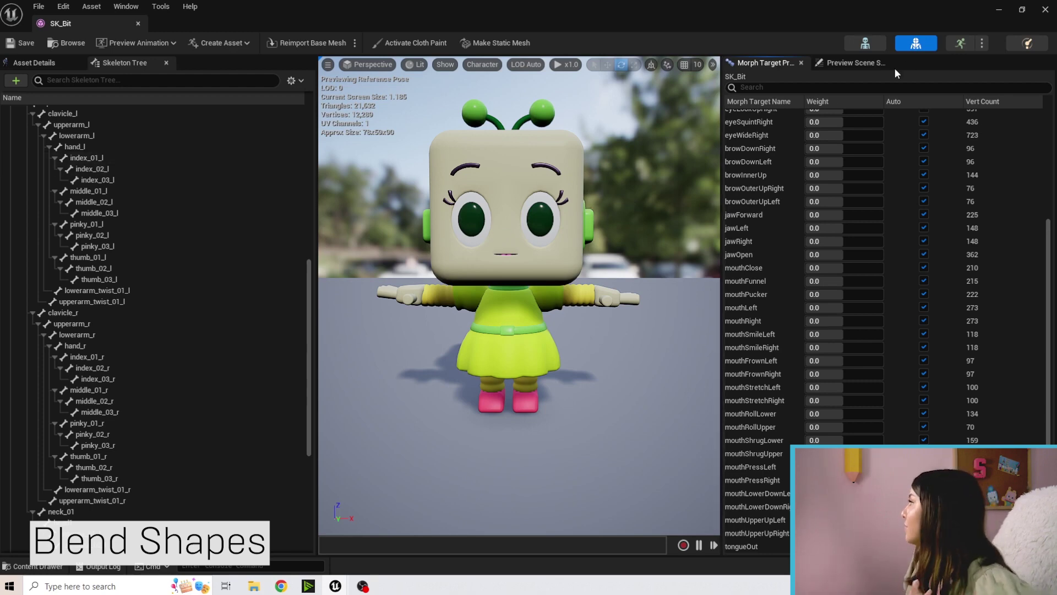
Close the SK_Bit editor, open AnimationLibrary > Bit_Animations and enlarge the Content Browser
click(1047, 10)
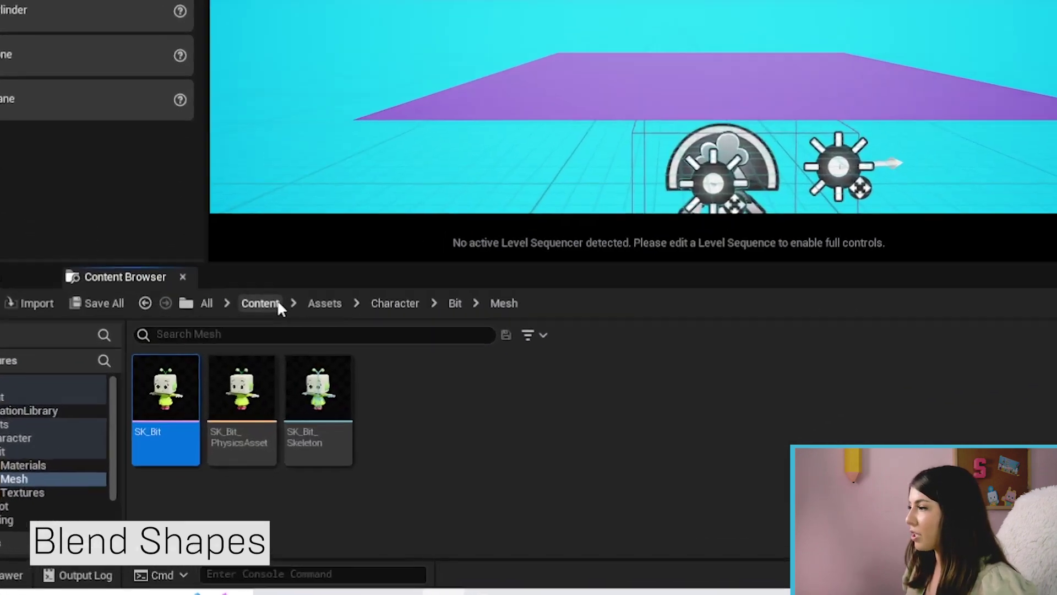
click(226, 390)
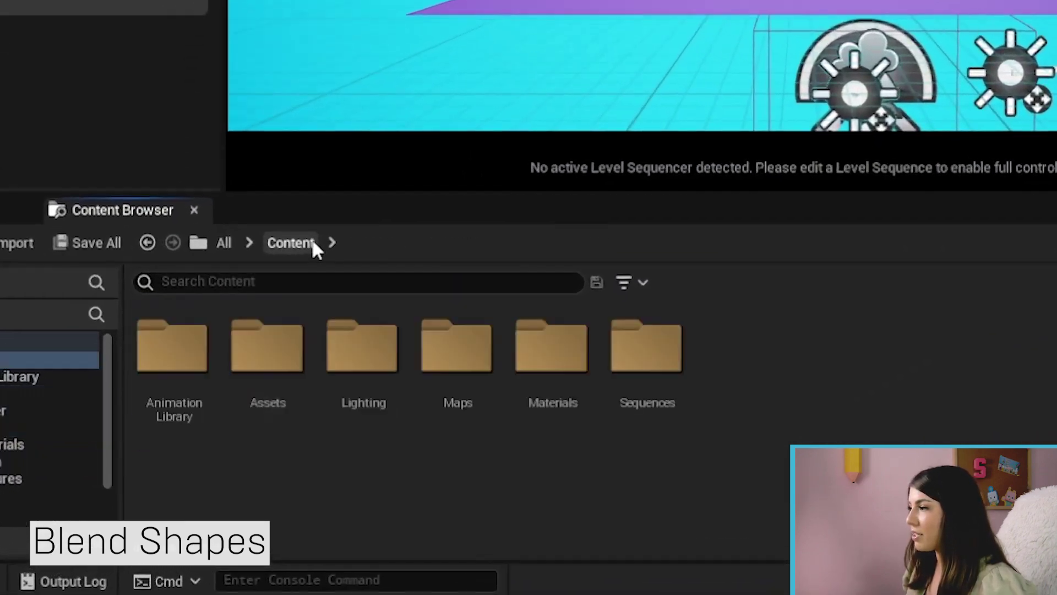
double_click(191, 350)
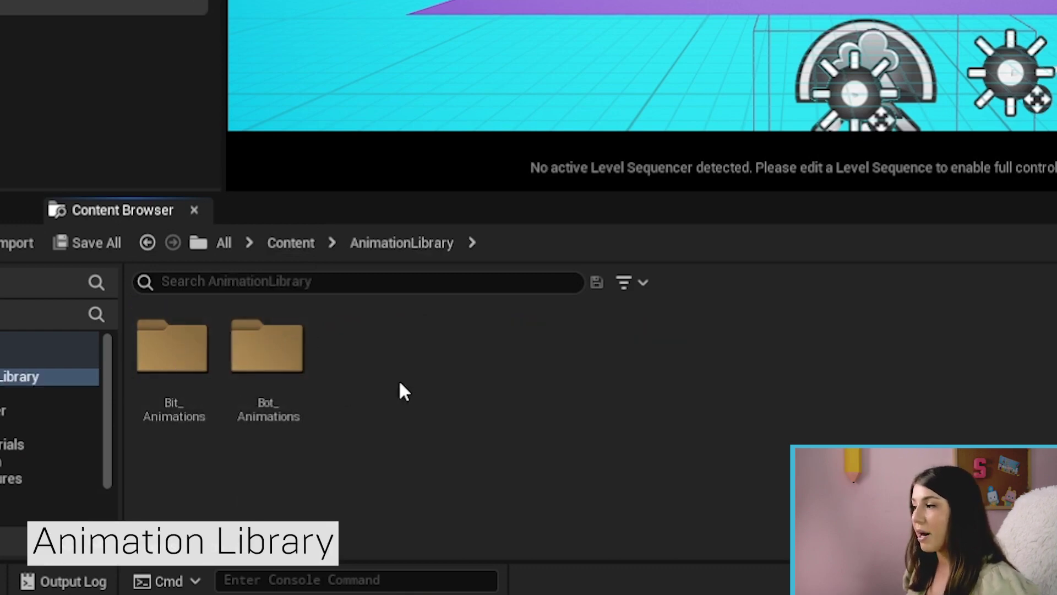
drag(569, 190, 559, 102)
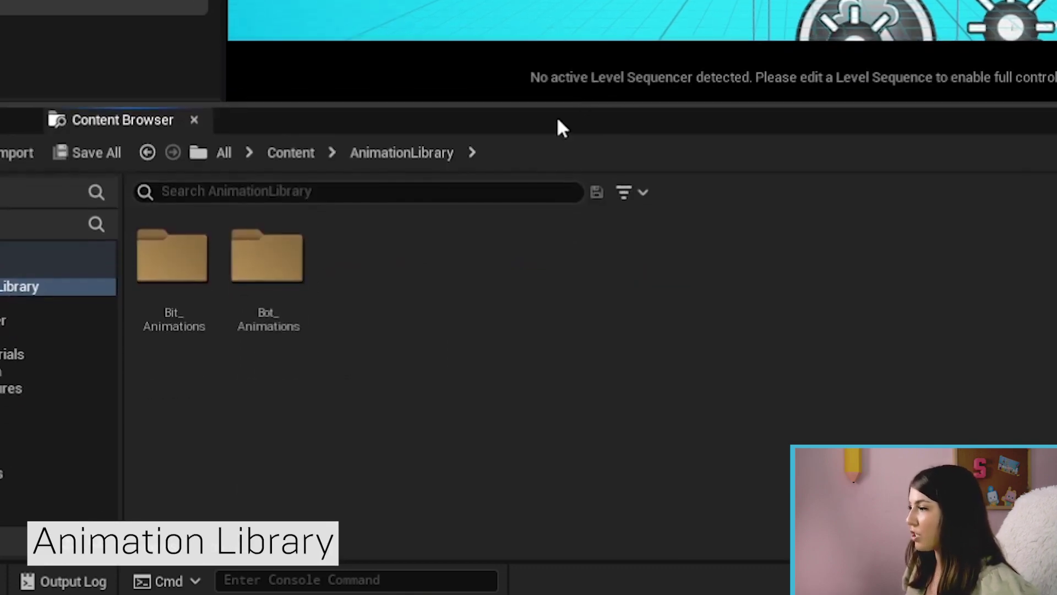
double_click(175, 263)
scroll(511, 271, down, 3)
scroll(511, 271, up, 3)
Browse the Bot_Animations clips, return to Bit_Animations and open Bit_Dancing in the animation editor
click(403, 152)
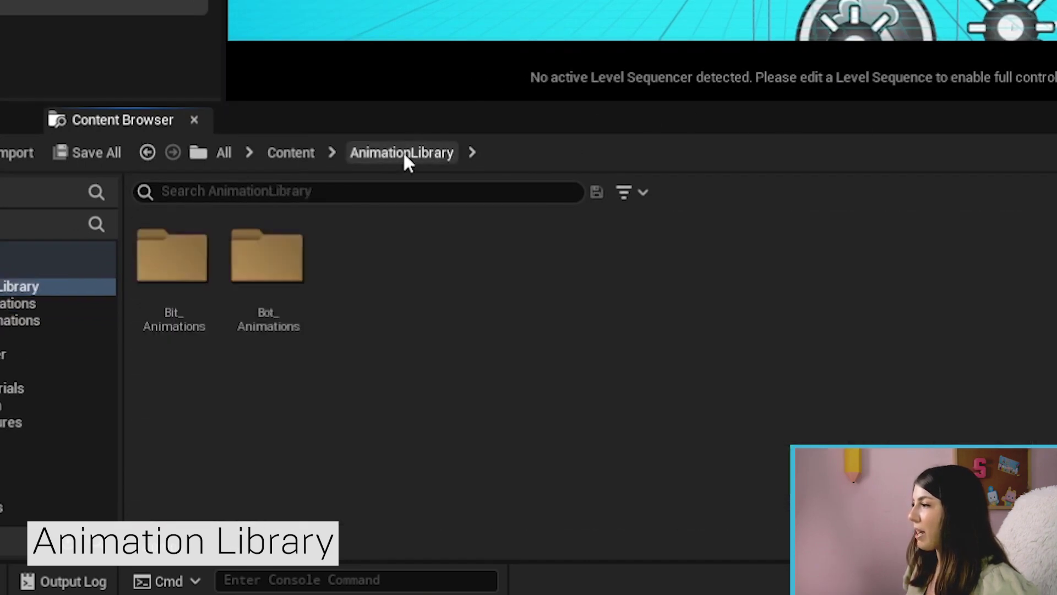
double_click(283, 259)
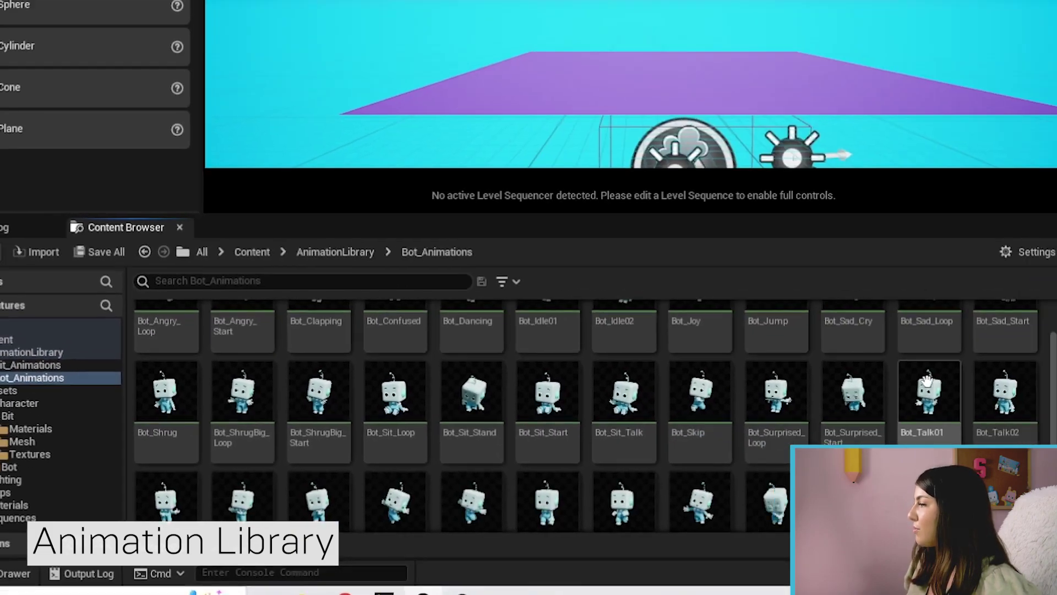
scroll(742, 477, down, 3)
scroll(740, 481, up, 3)
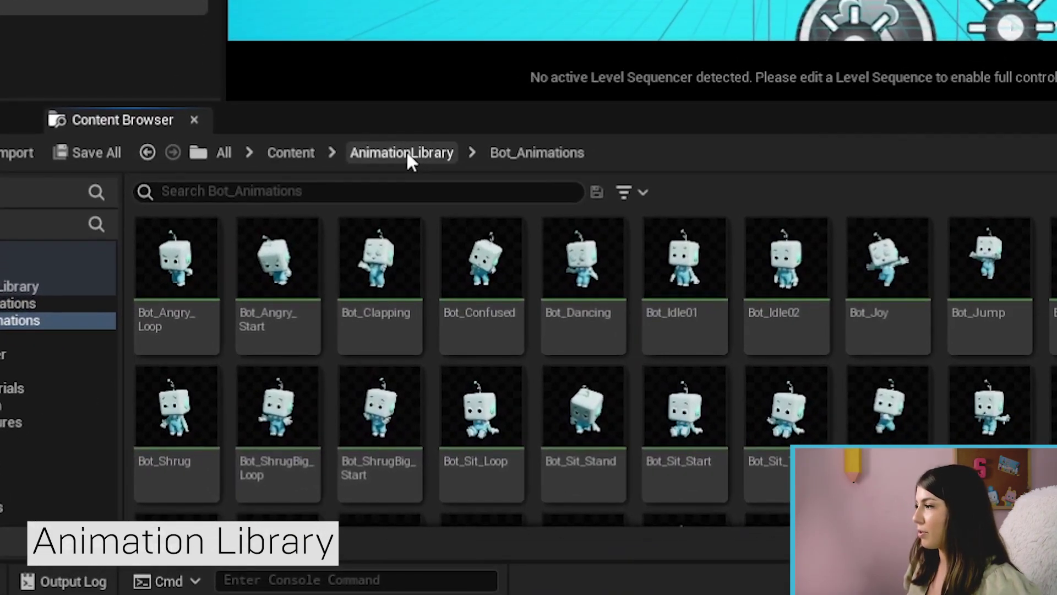
click(274, 343)
double_click(176, 243)
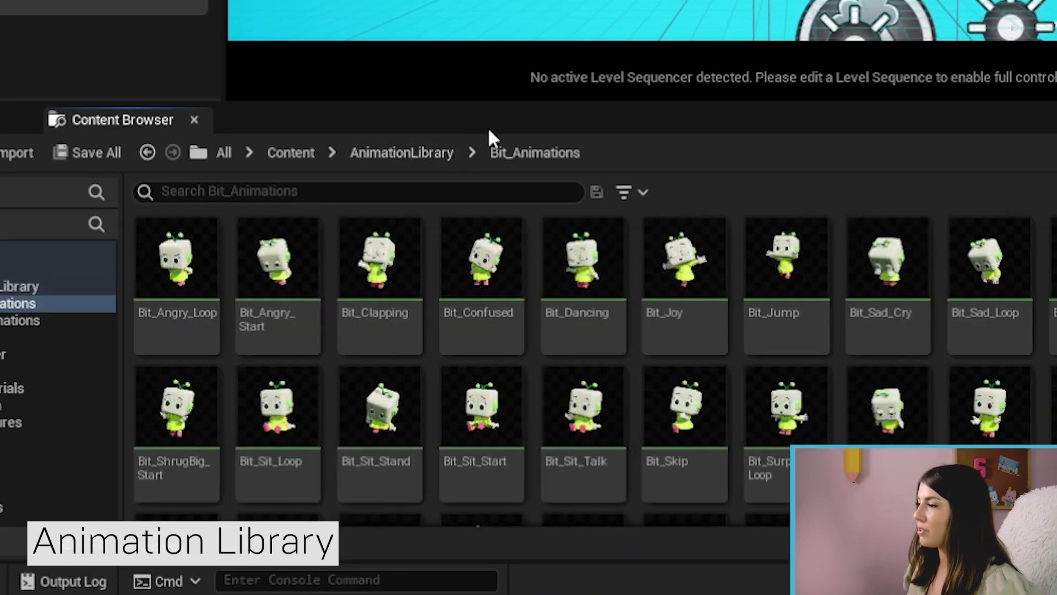
drag(503, 104, 505, 36)
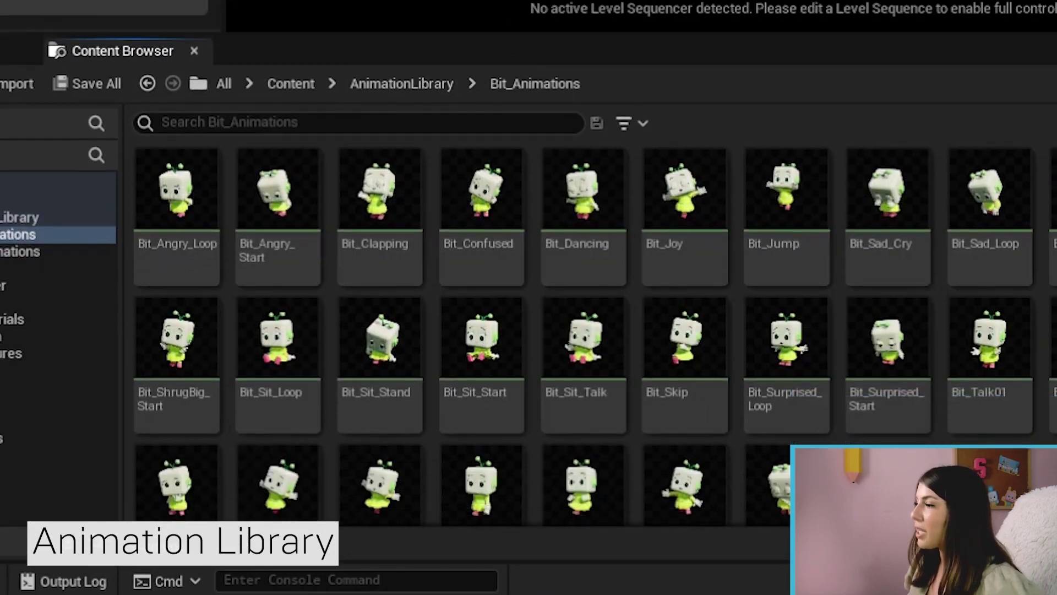
mouse_move(584, 177)
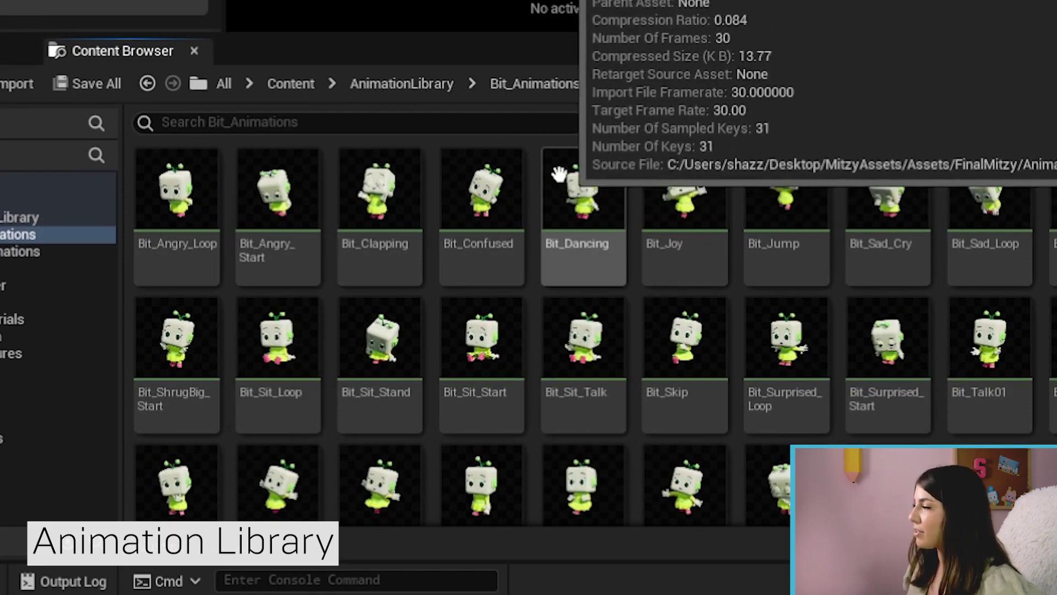
double_click(587, 180)
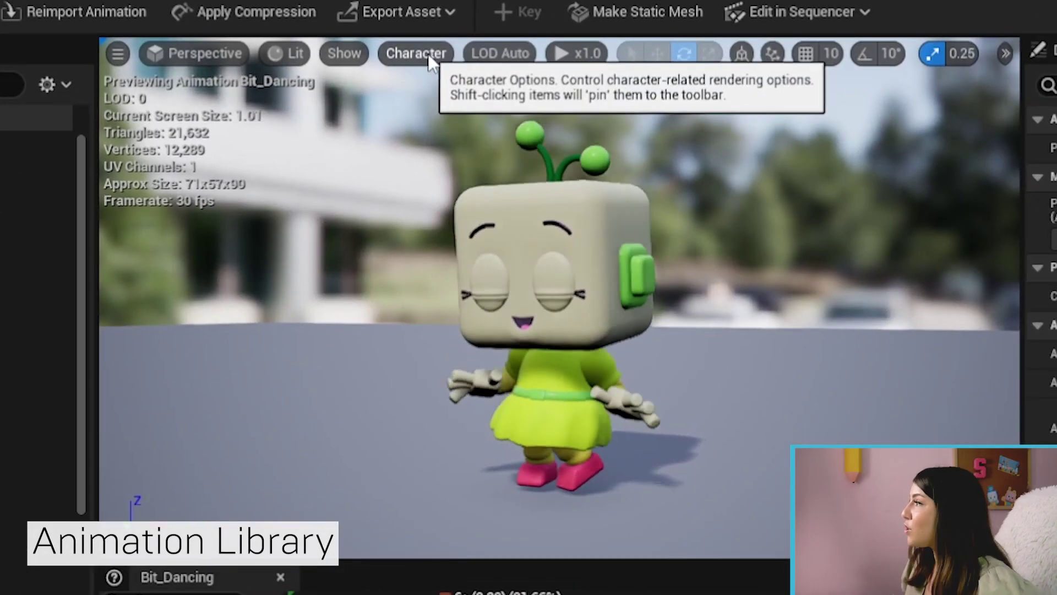
Draw Bit's full bone hierarchy and pause Bit_Dancing at frame 17
click(441, 58)
mouse_move(442, 160)
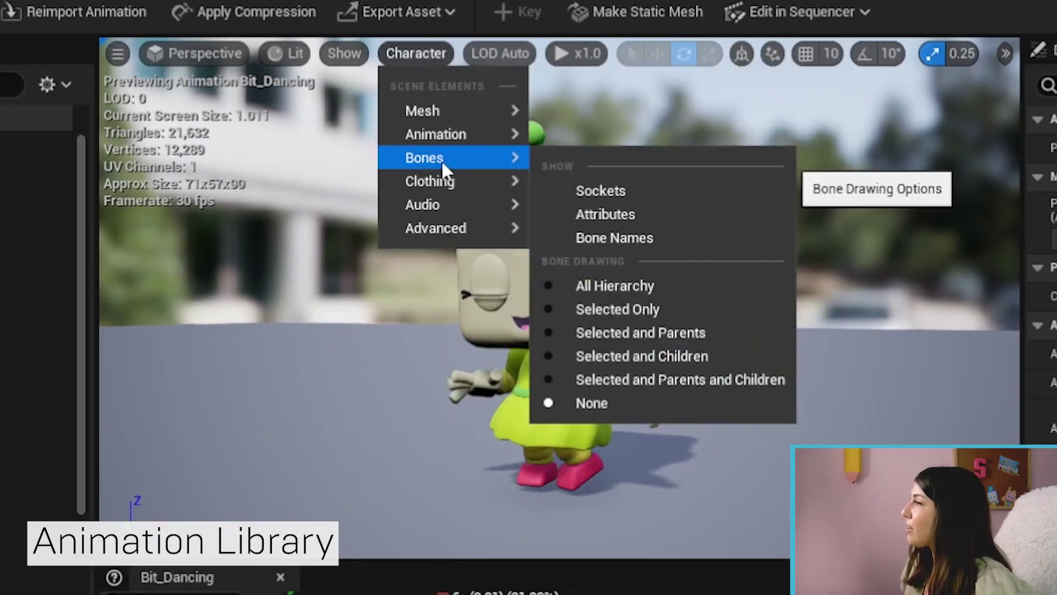
click(625, 292)
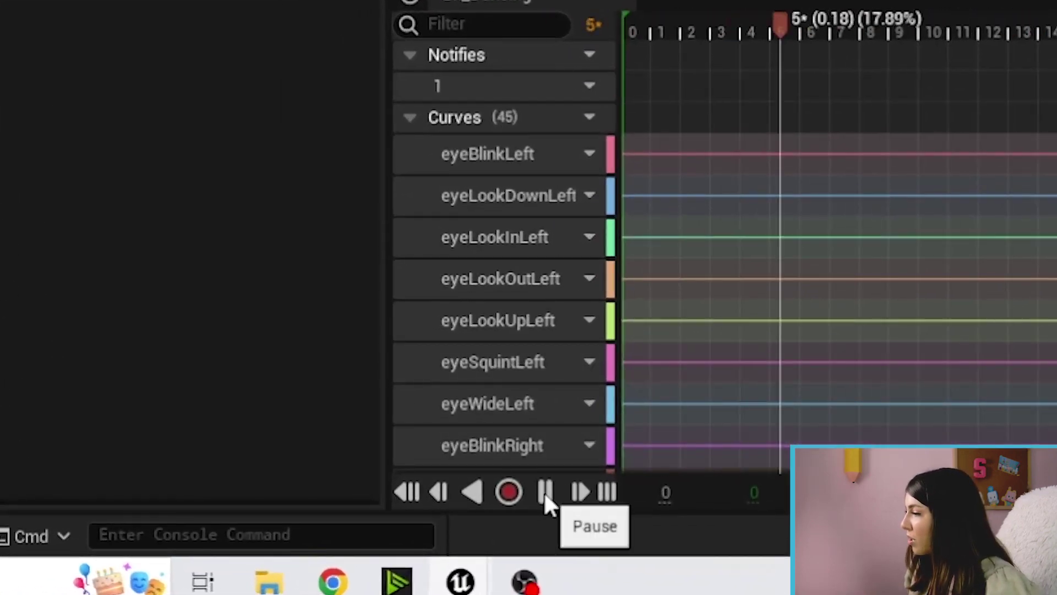
click(543, 491)
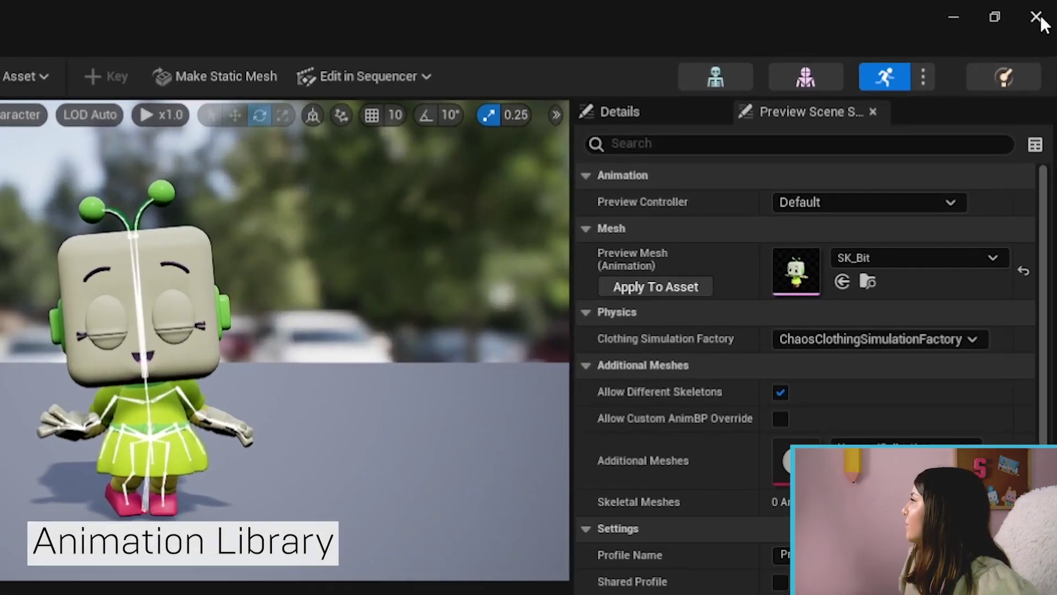
Close Bit_Dancing, open Bit_Joy and set its bone display to None
click(1037, 17)
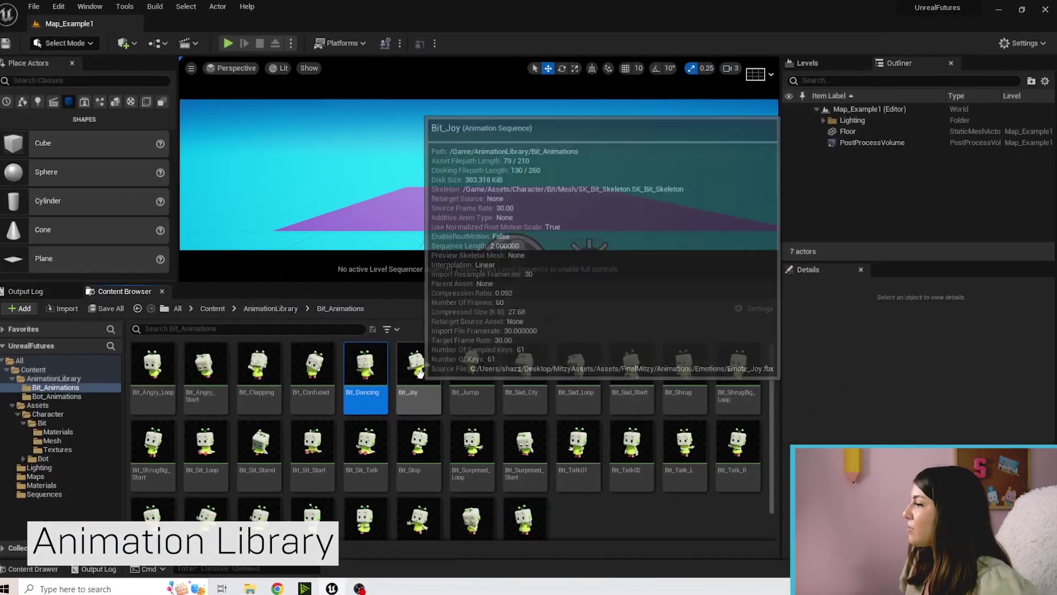
double_click(420, 392)
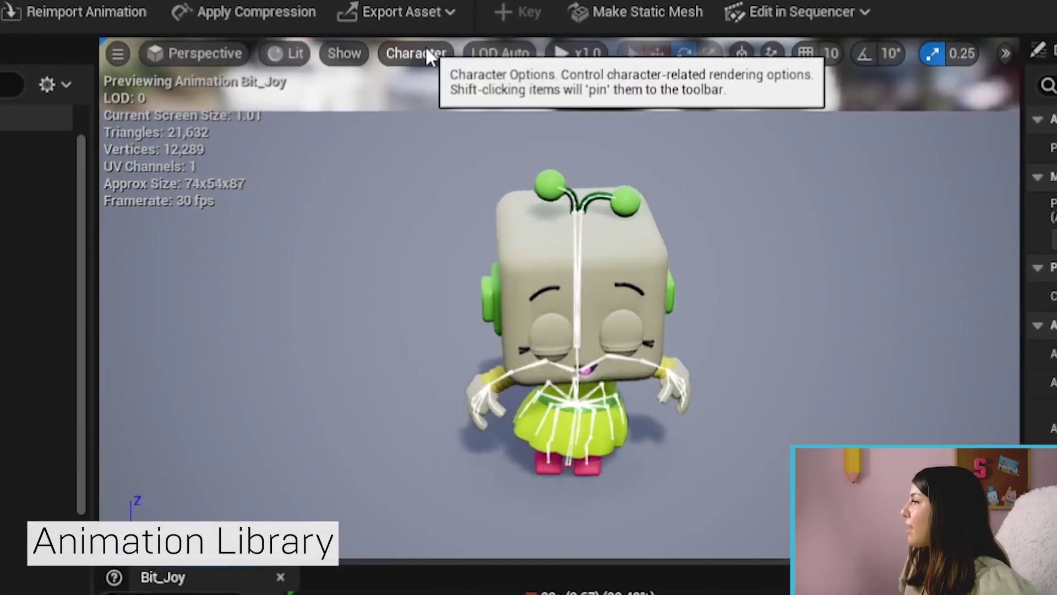
click(427, 53)
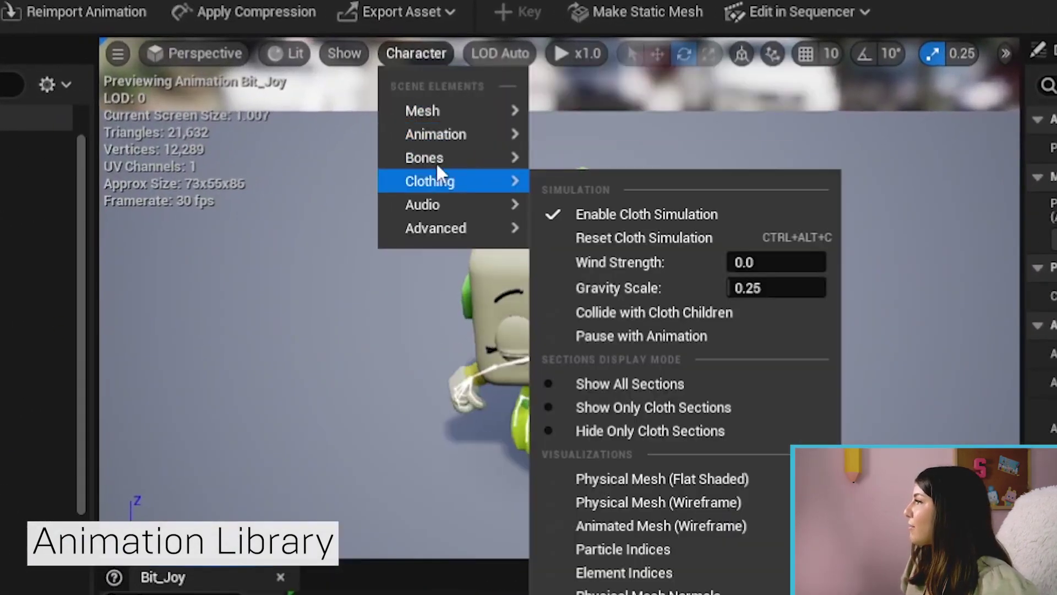
mouse_move(436, 158)
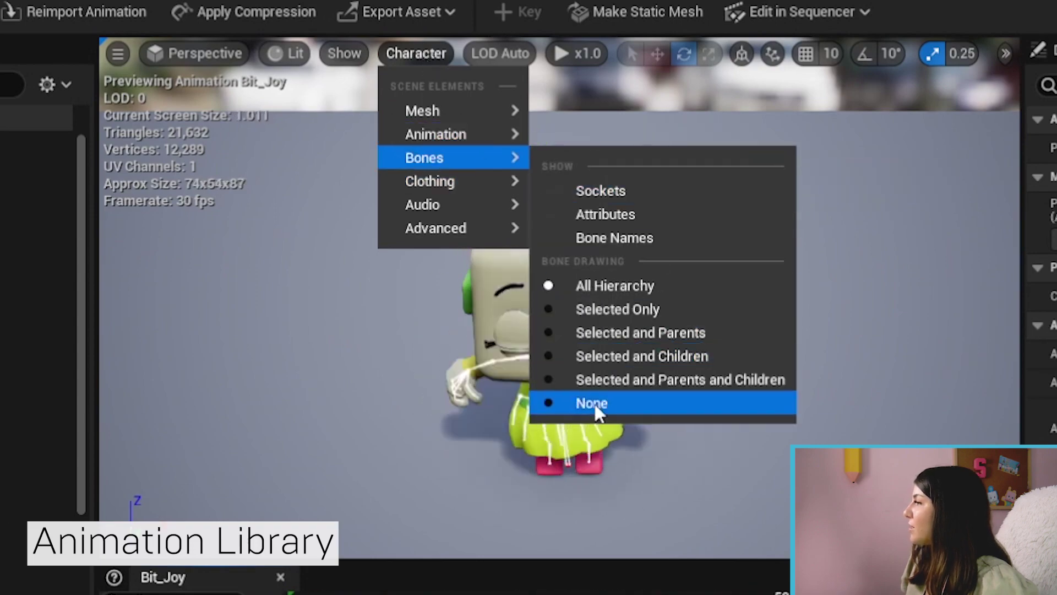
click(592, 402)
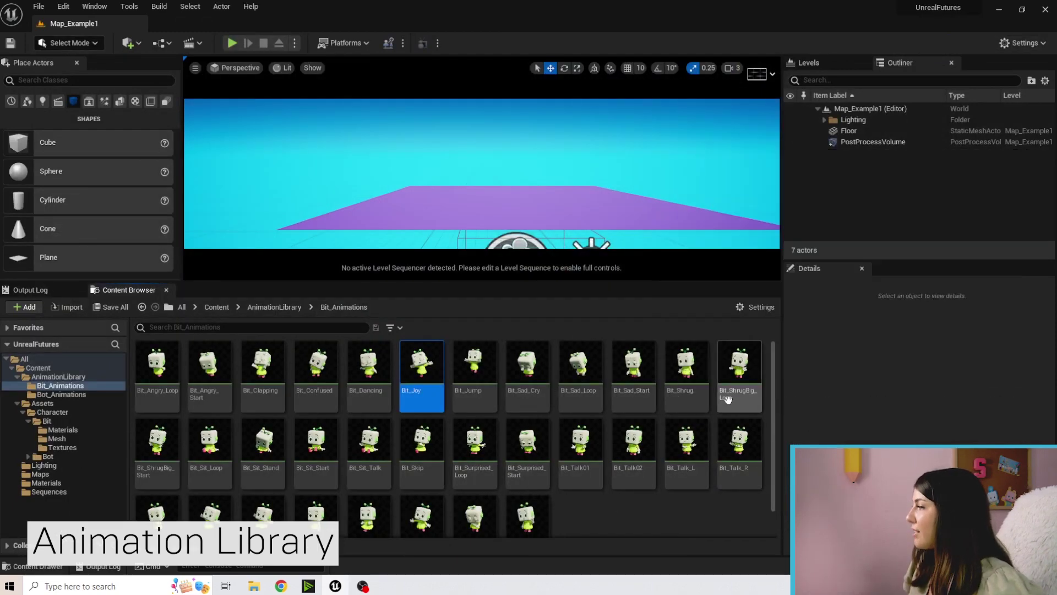
mouse_move(743, 397)
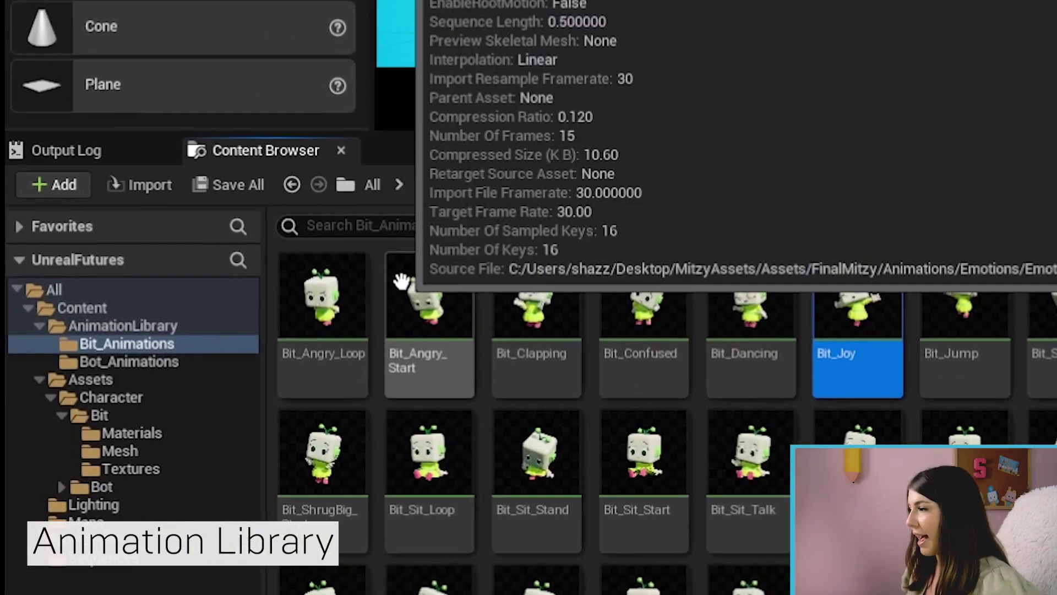
double_click(437, 277)
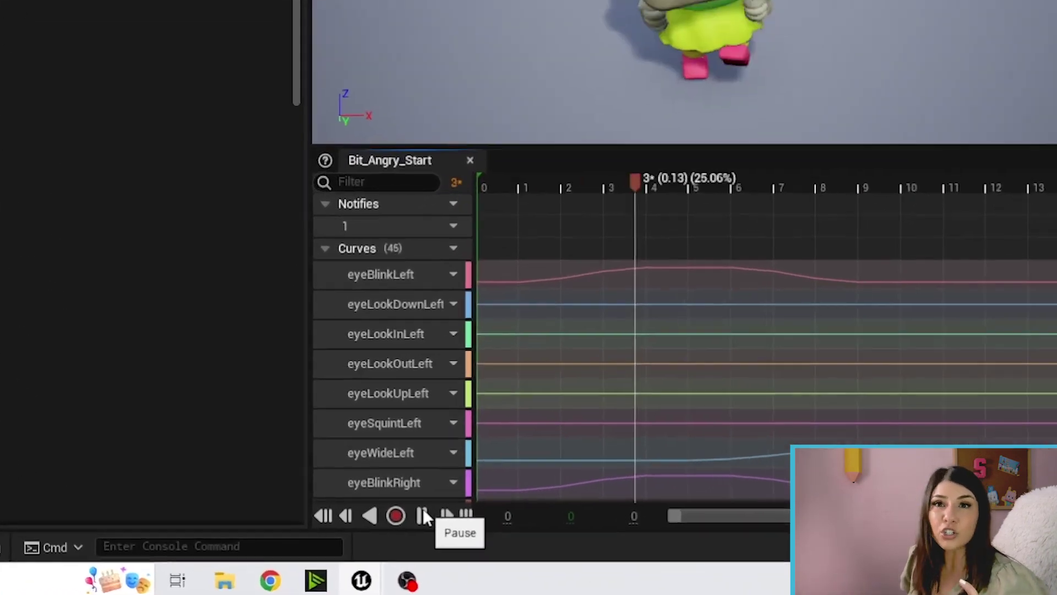
click(379, 542)
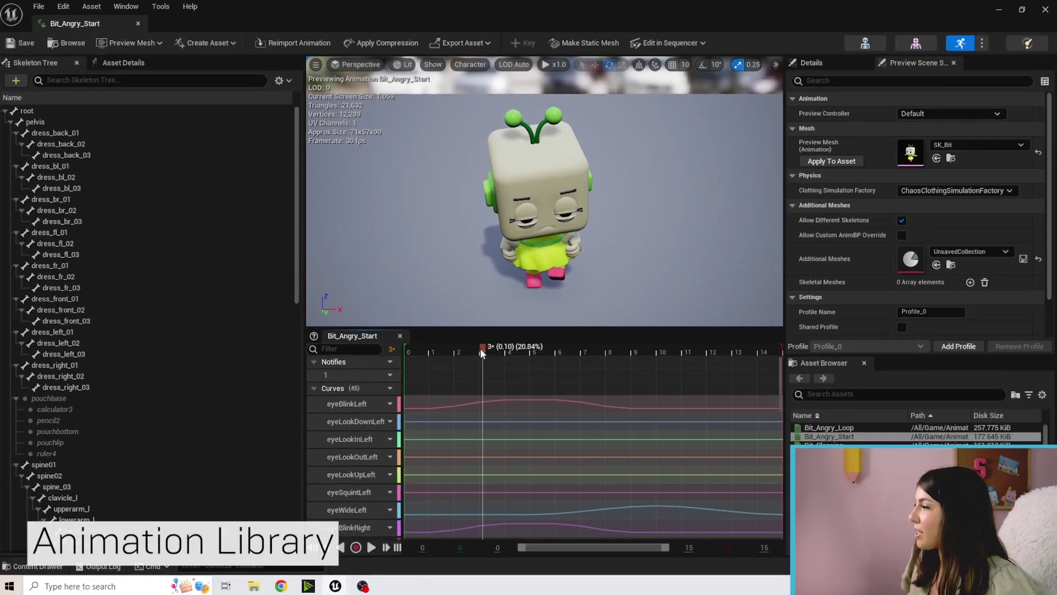
drag(480, 349, 782, 345)
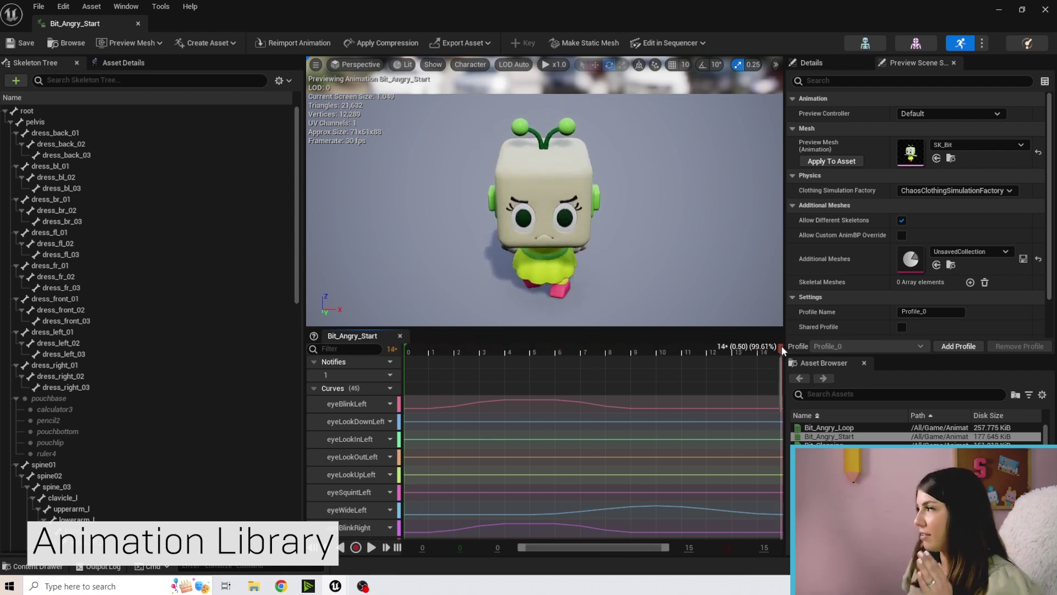
click(1046, 9)
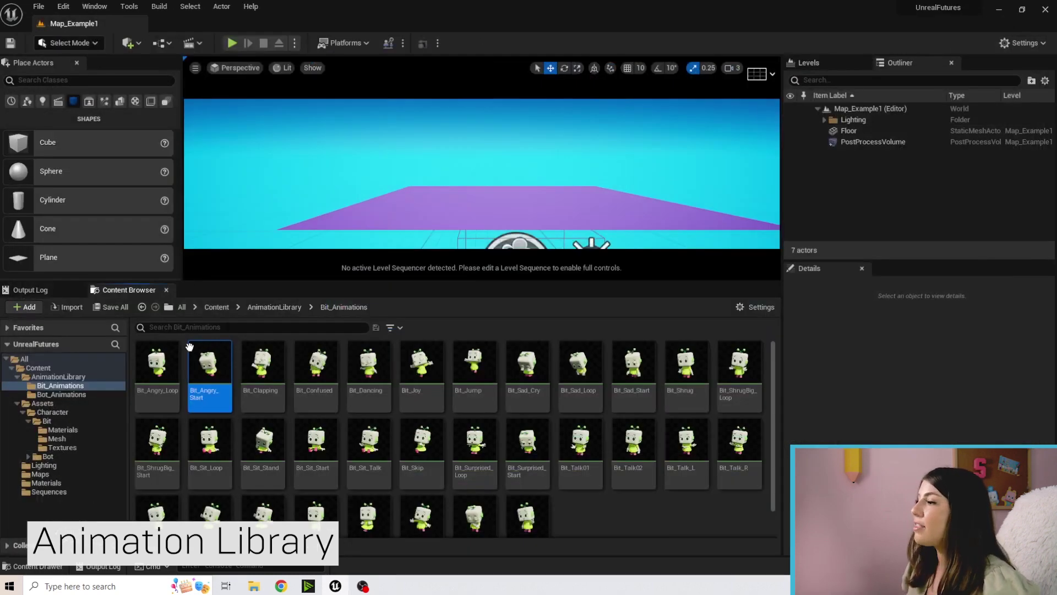
double_click(160, 369)
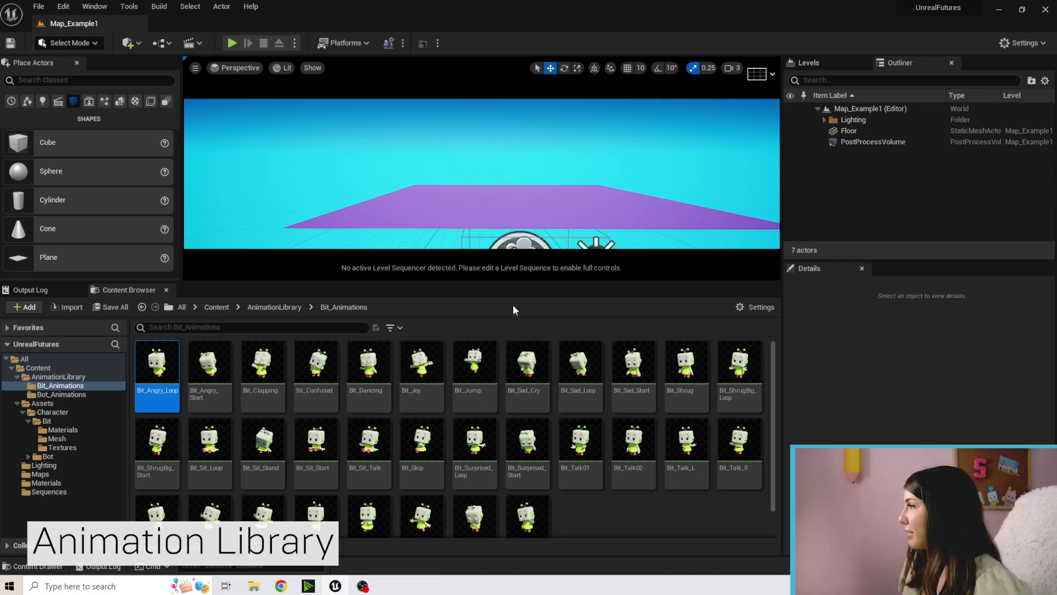
scroll(509, 198, up, 3)
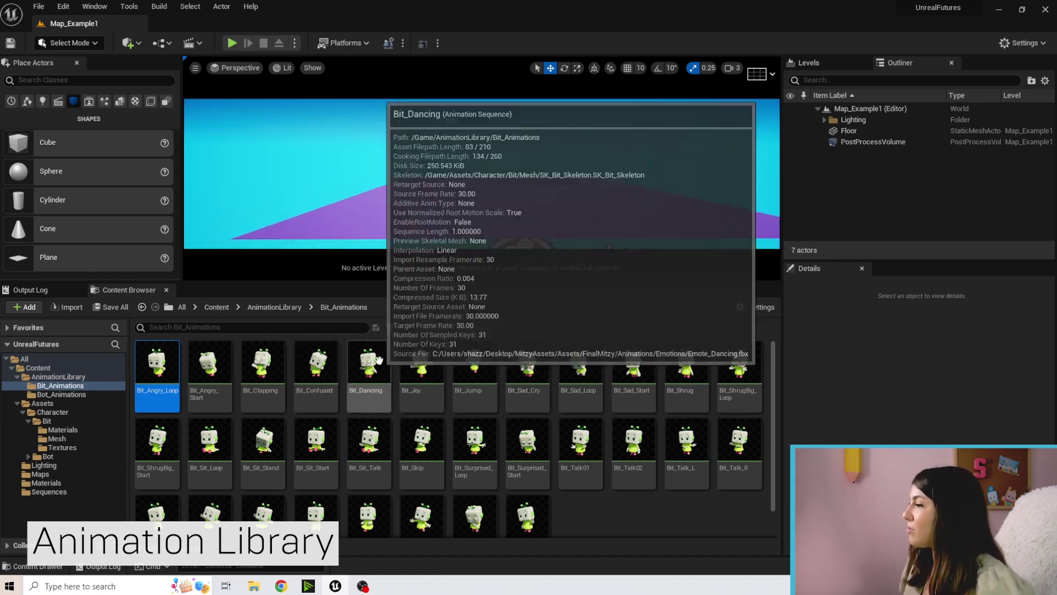
Drag Bit_Dancing onto the Map_Example1 floor and frame the character in the viewport
drag(369, 365, 461, 208)
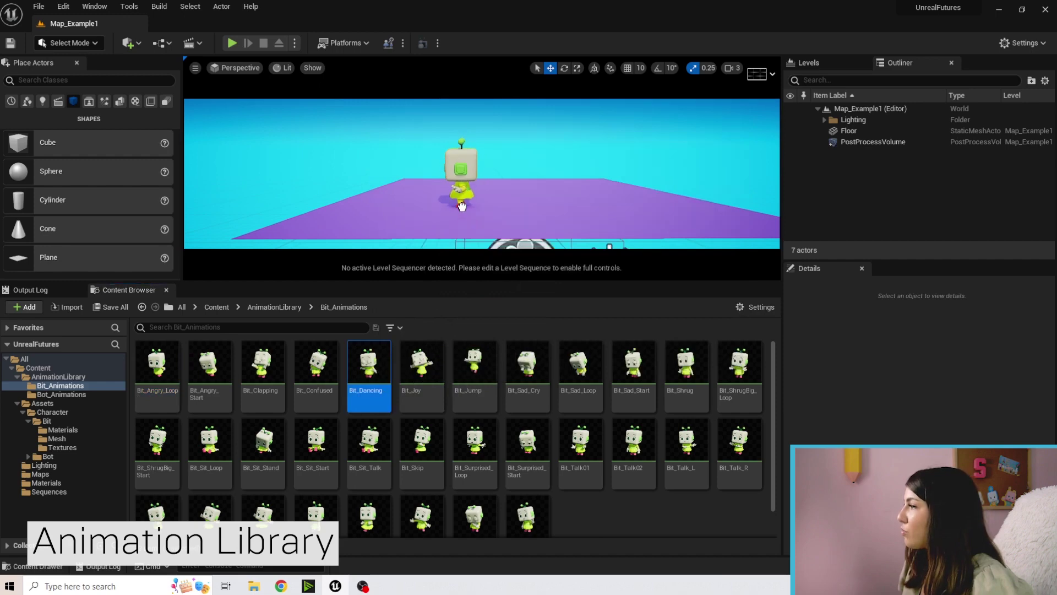
alt+drag(535, 202, 463, 205)
alt+right_drag(462, 205, 487, 195)
alt+drag(487, 195, 536, 202)
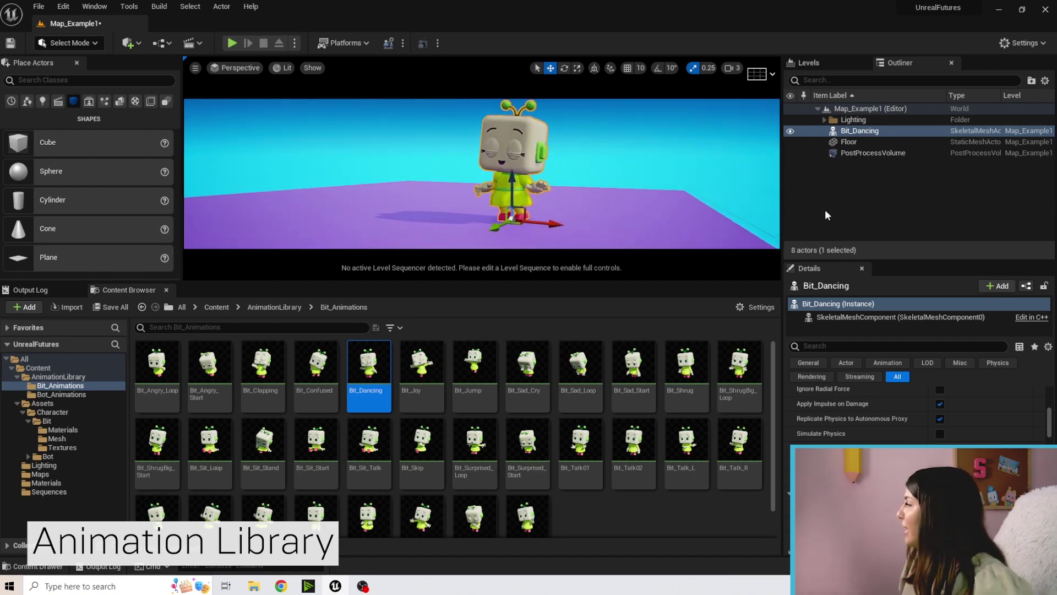
Enable Update Animation in Editor on the placed Bit_Dancing actor via a Details search
drag(826, 262, 832, 223)
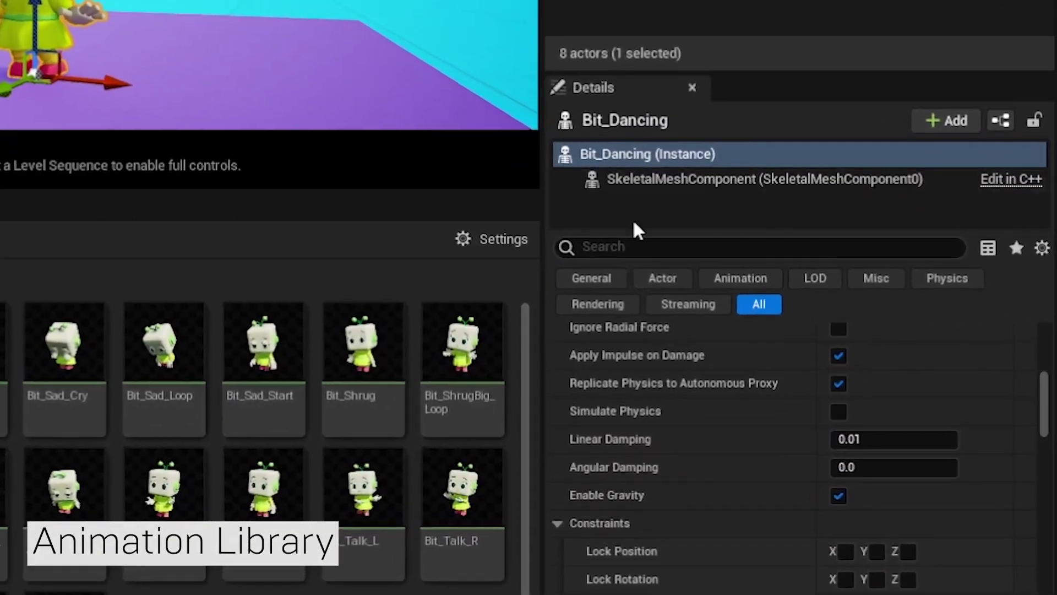
click(685, 245)
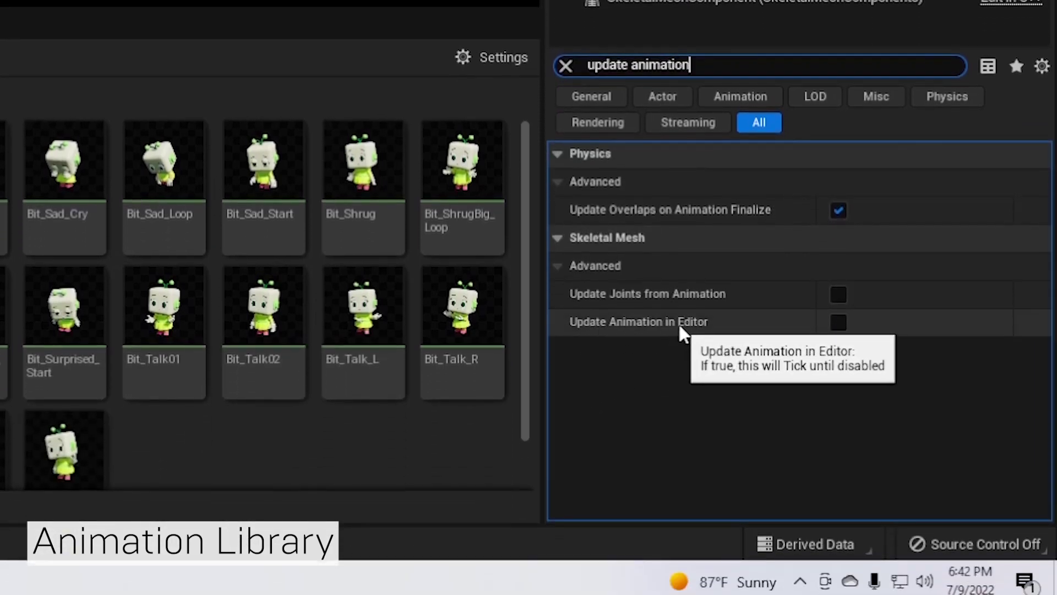
click(840, 323)
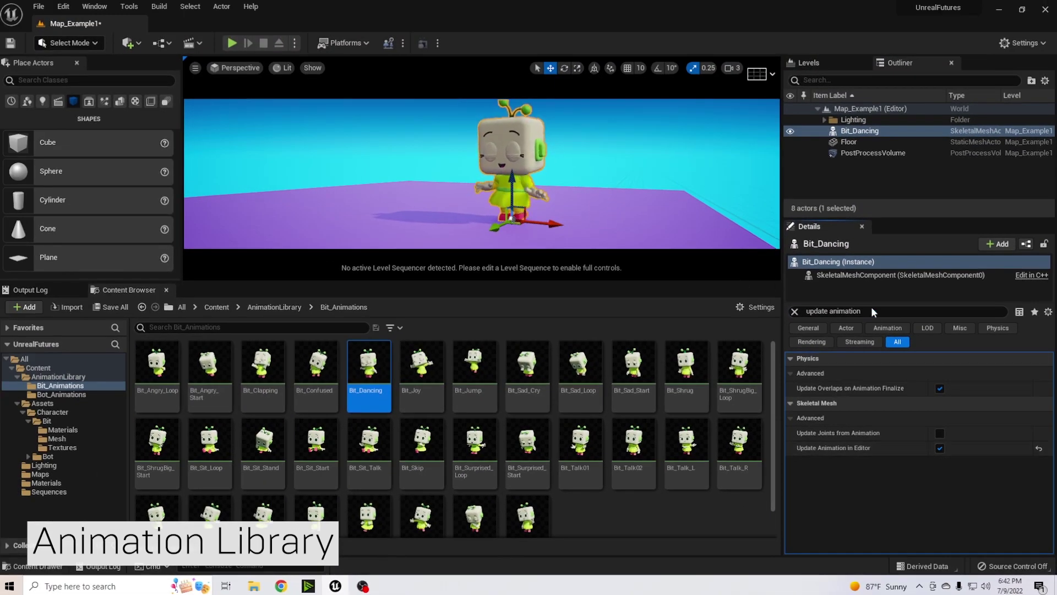
click(795, 311)
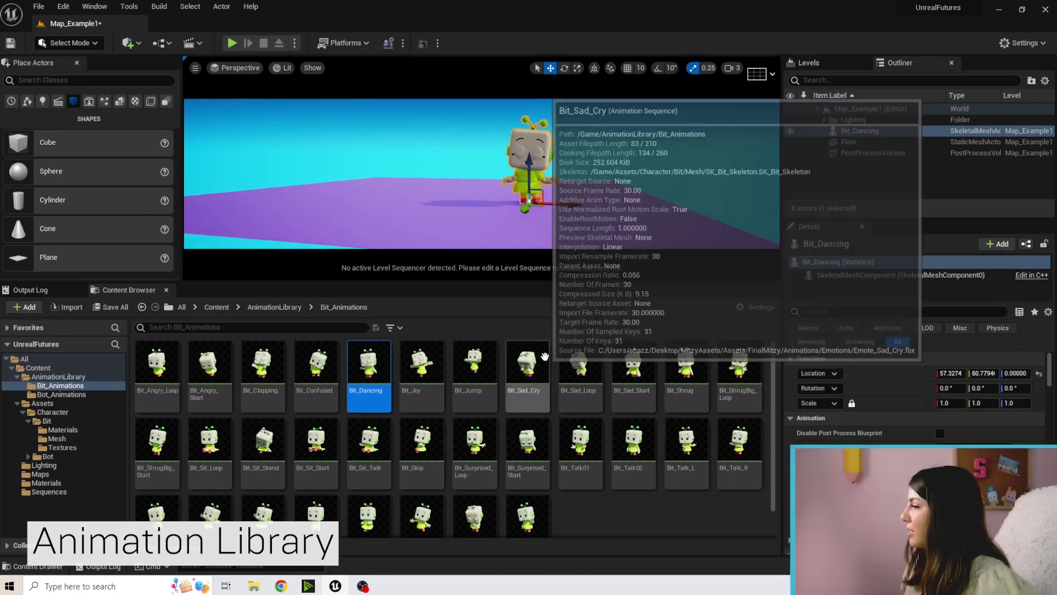
Place a Bit_Skip character beside the dancer and search its Details for 'update anim'
click(422, 443)
drag(422, 443, 439, 205)
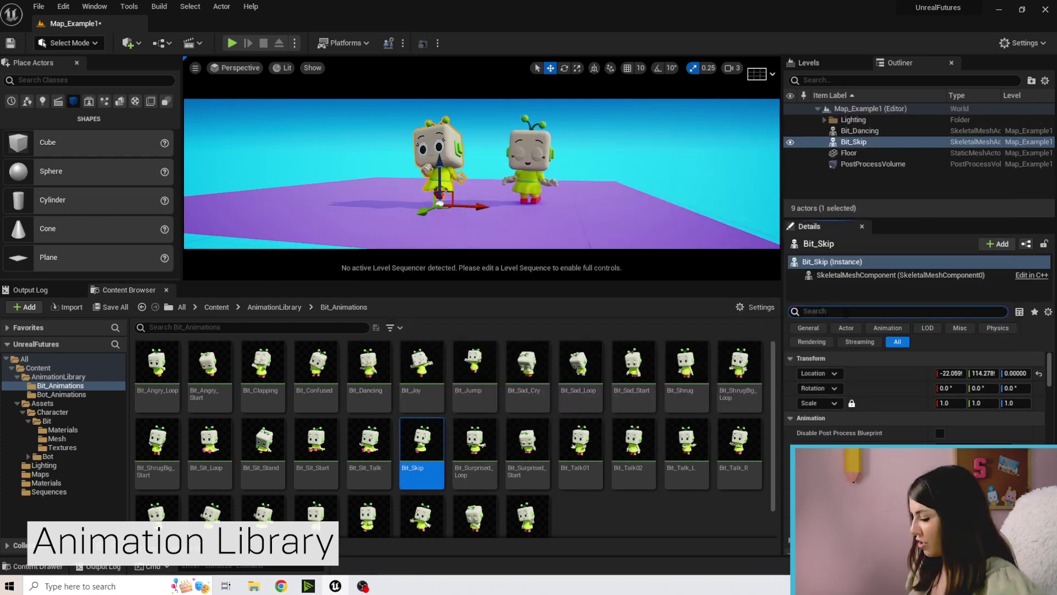
text(update anim)
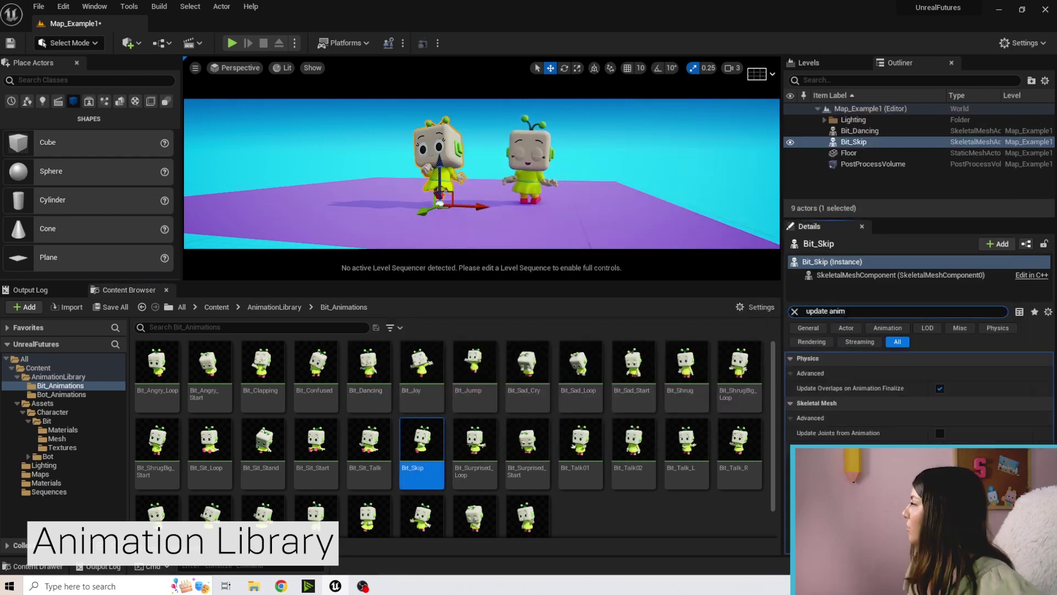
scroll(482, 173, up, 3)
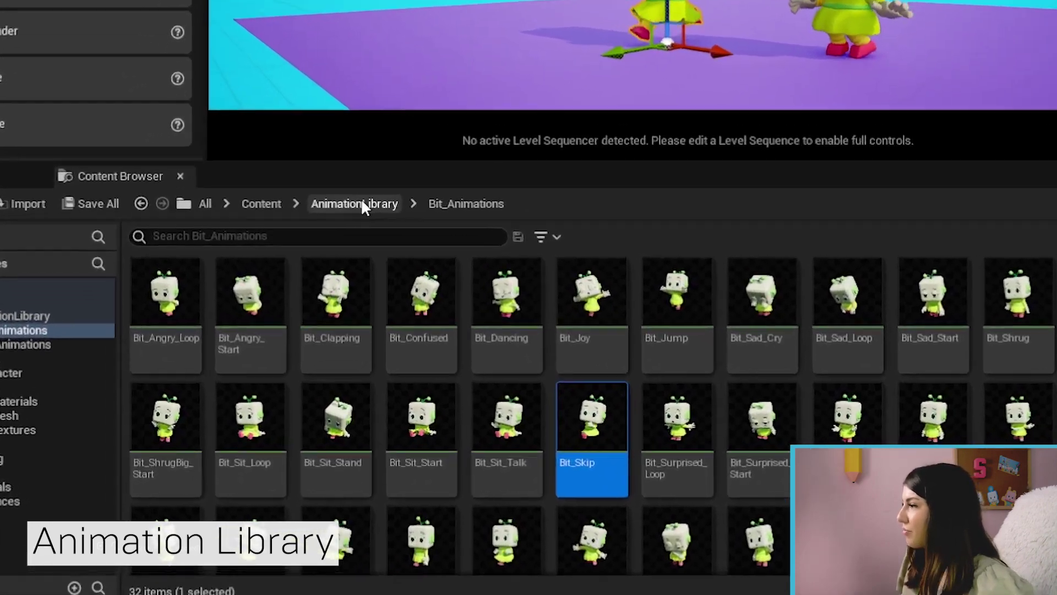
click(279, 307)
Place Bot_Jump and Bot_Sit_Stand from the Bot_Animations folder into the level
double_click(279, 231)
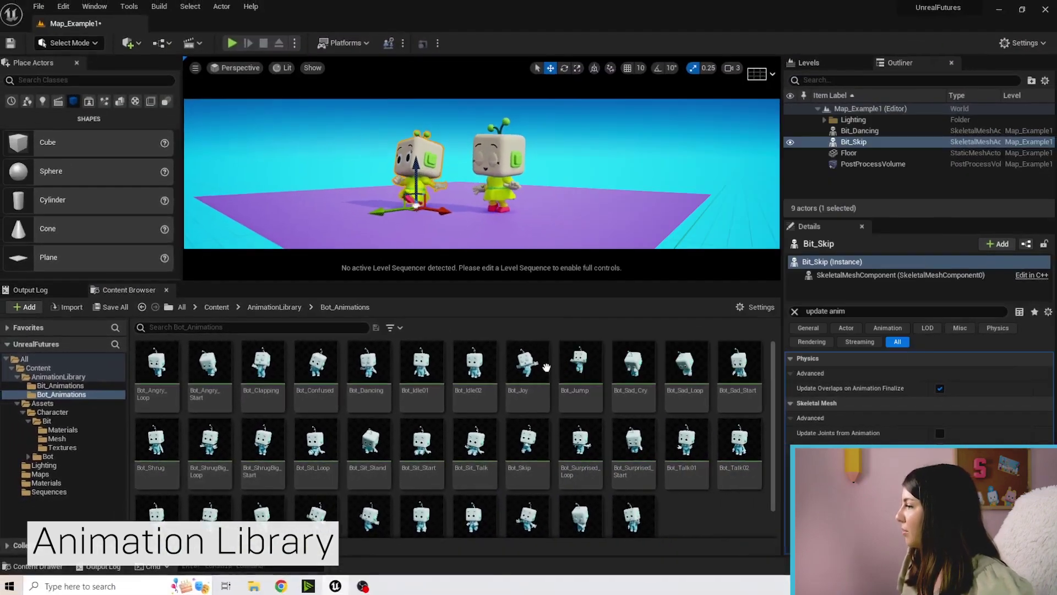
drag(581, 364, 563, 209)
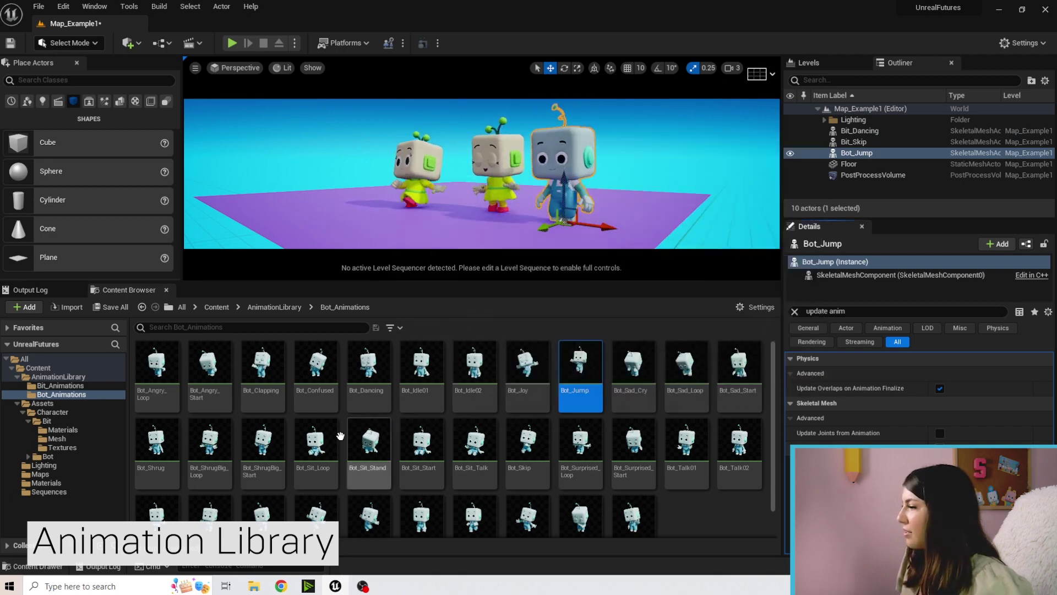
mouse_move(368, 444)
drag(368, 443, 452, 220)
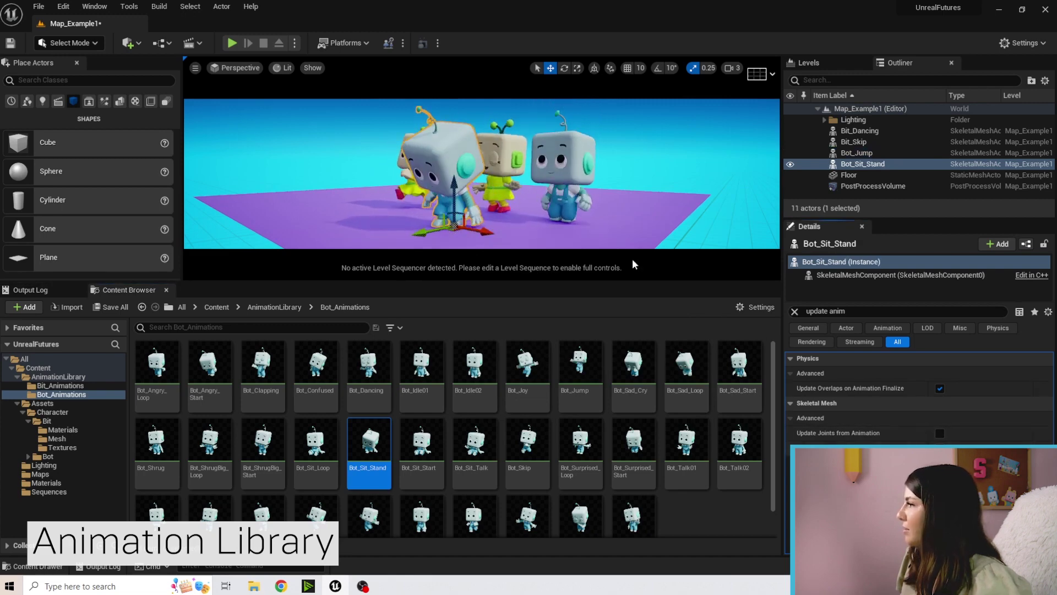
Frame and orbit the view around Bot_Sit_Stand, then select Bit_Skip
key(f)
scroll(524, 200, down, 3)
alt+drag(495, 199, 523, 199)
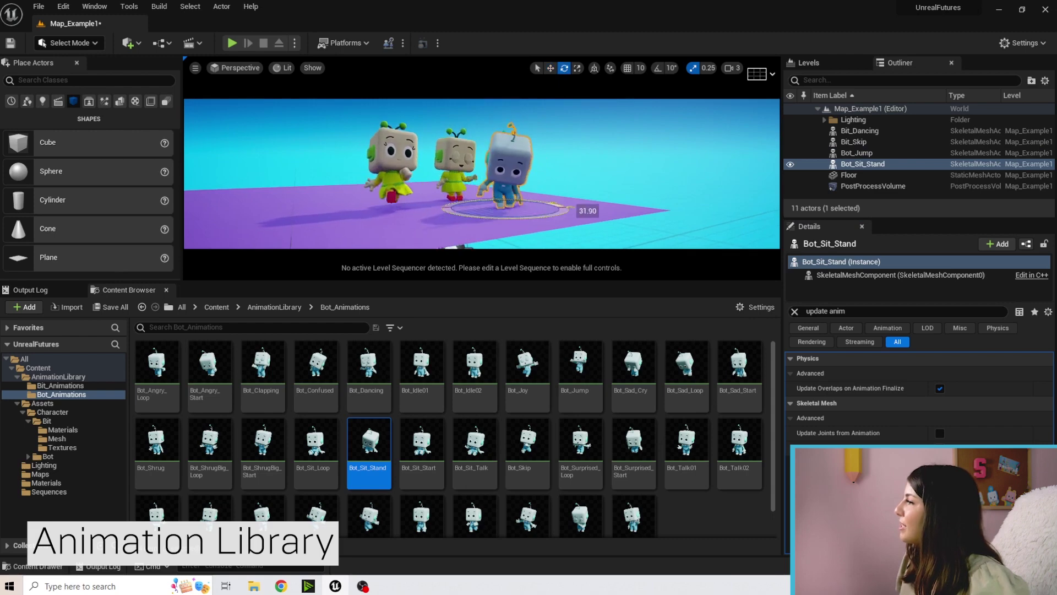
alt+drag(608, 198, 609, 189)
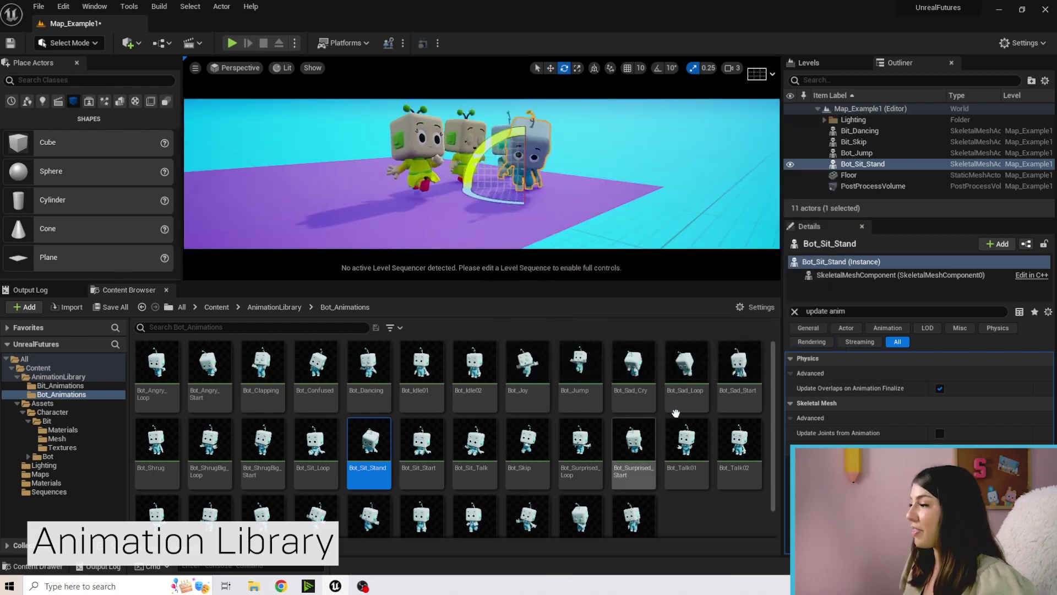
scroll(744, 404, down, 1)
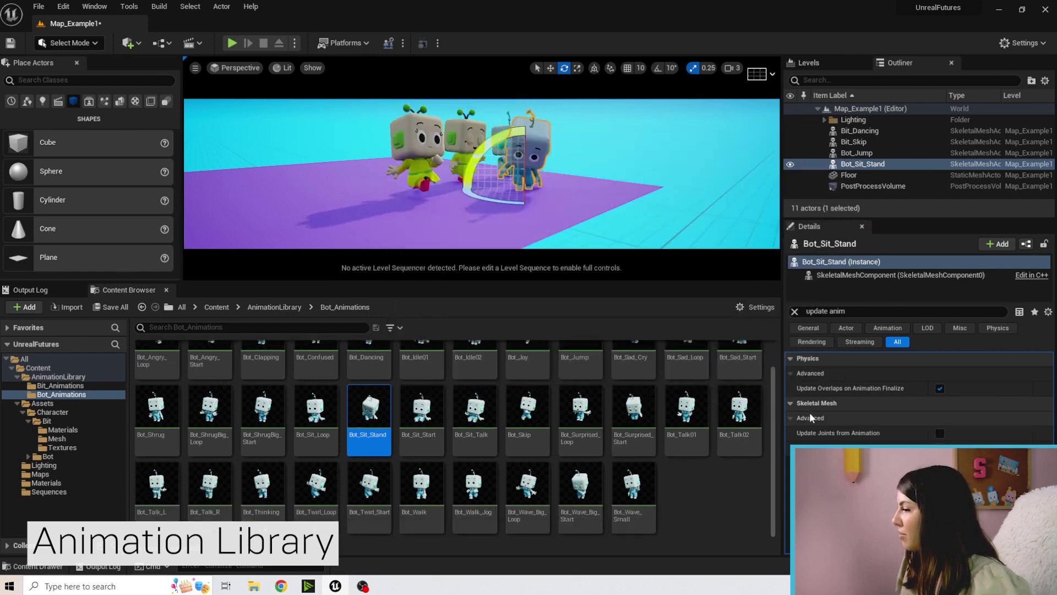
click(414, 134)
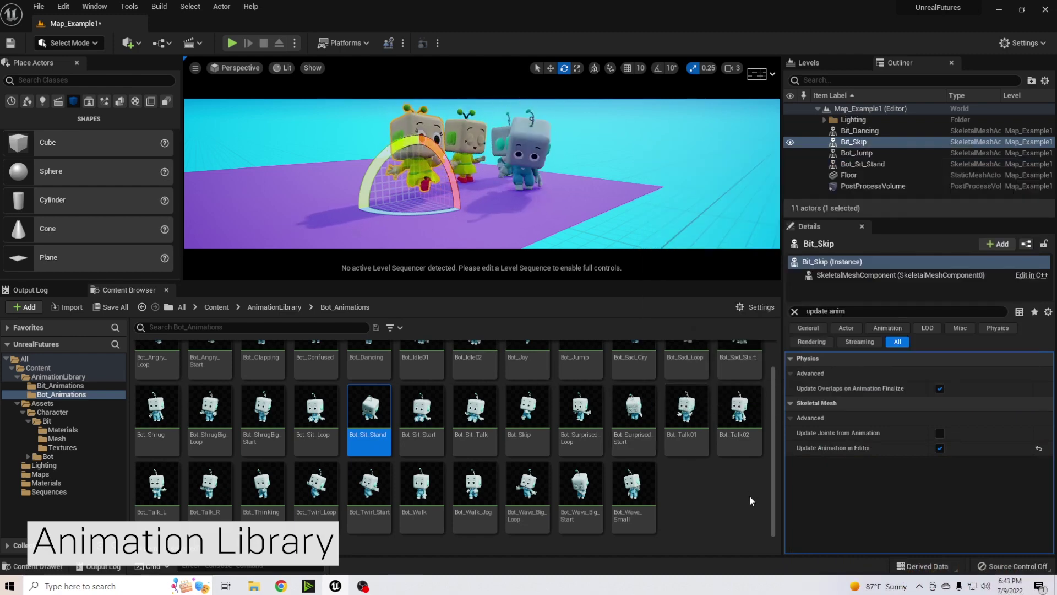
Place Bot_Skip in the level with Update Animation in Editor enabled, and enlarge the viewport
drag(539, 427, 370, 215)
click(940, 448)
scroll(549, 208, up, 3)
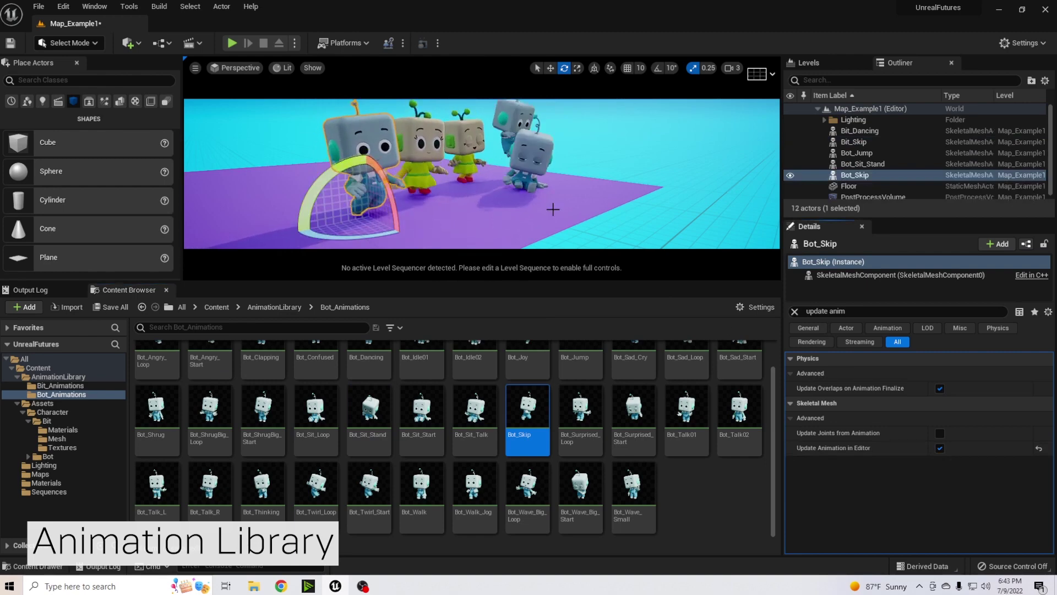
scroll(481, 174, up, 3)
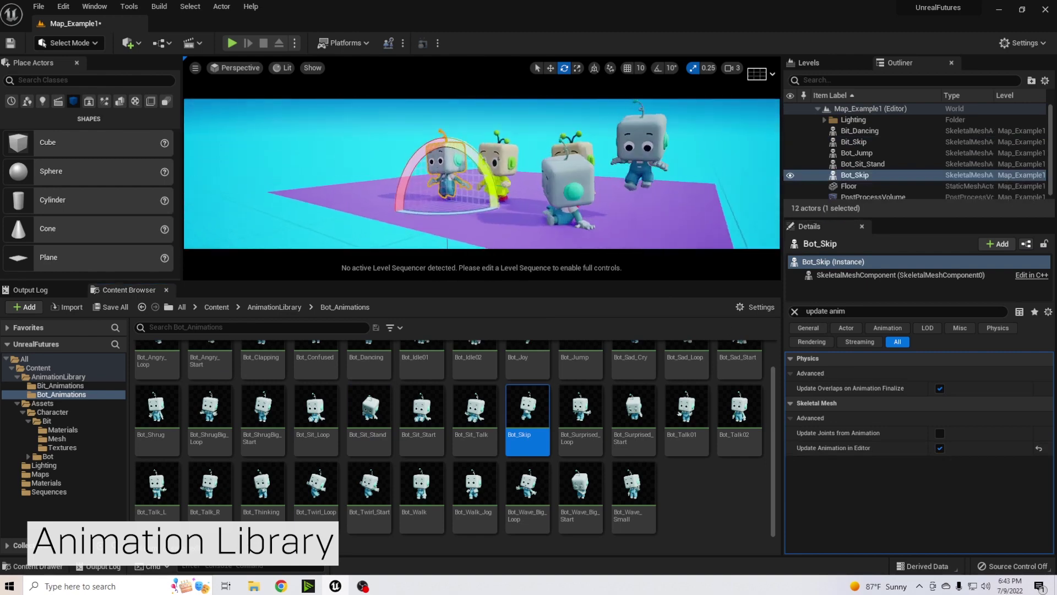
scroll(482, 174, down, 2)
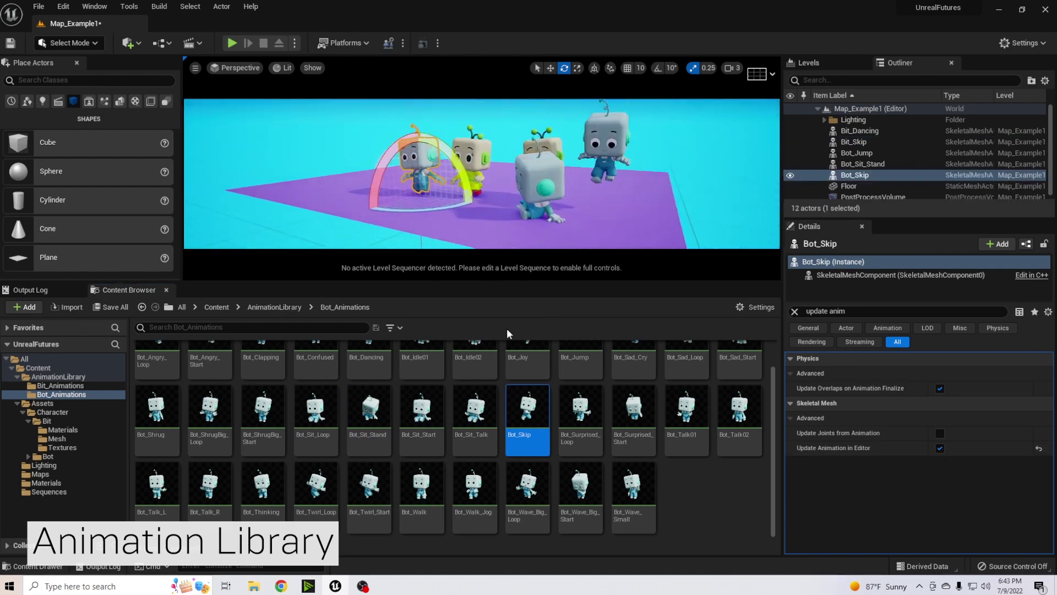
drag(514, 282, 514, 316)
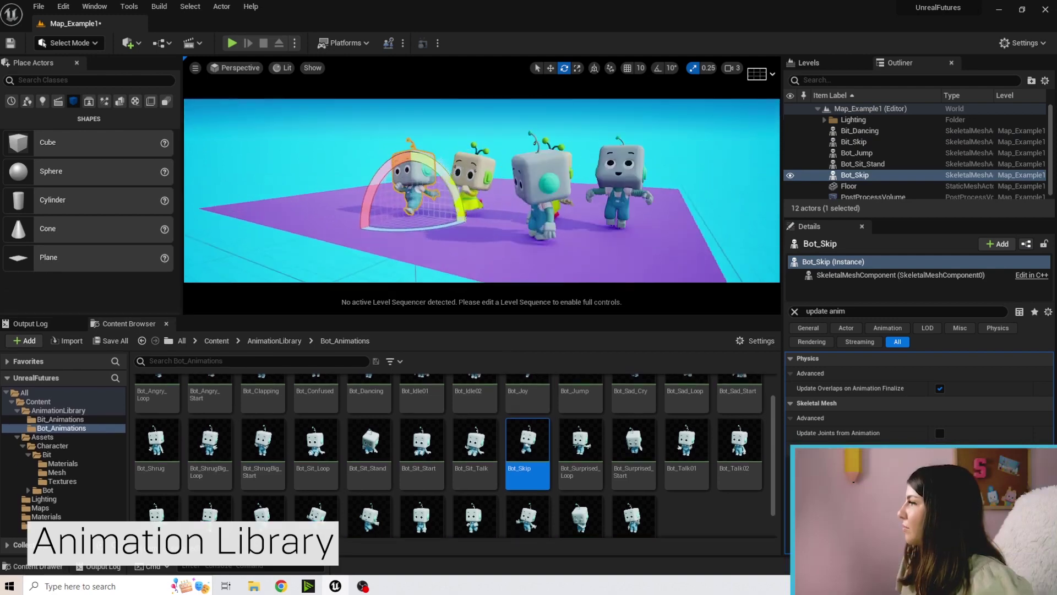